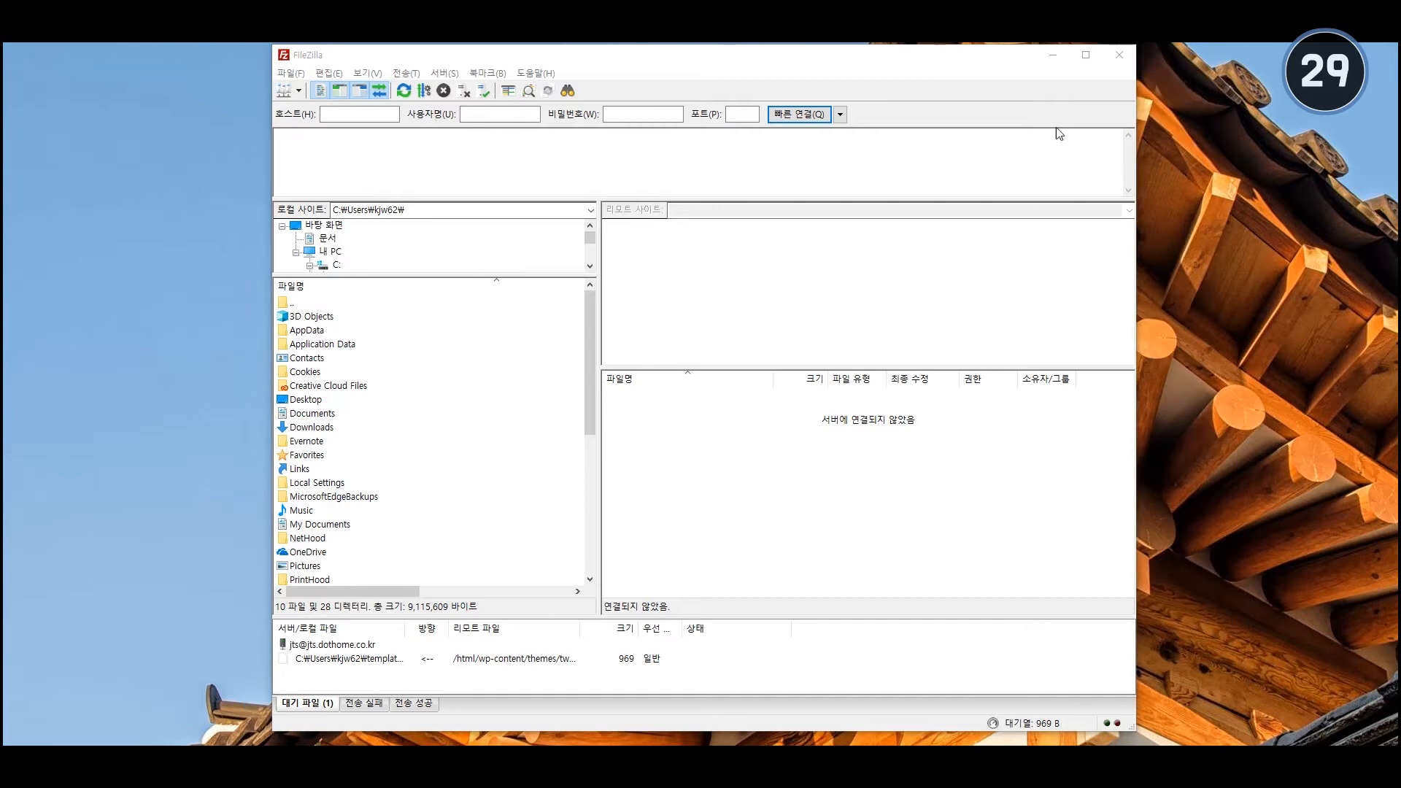
left_click_drag(961, 67, 920, 68)
left_click(182, 303)
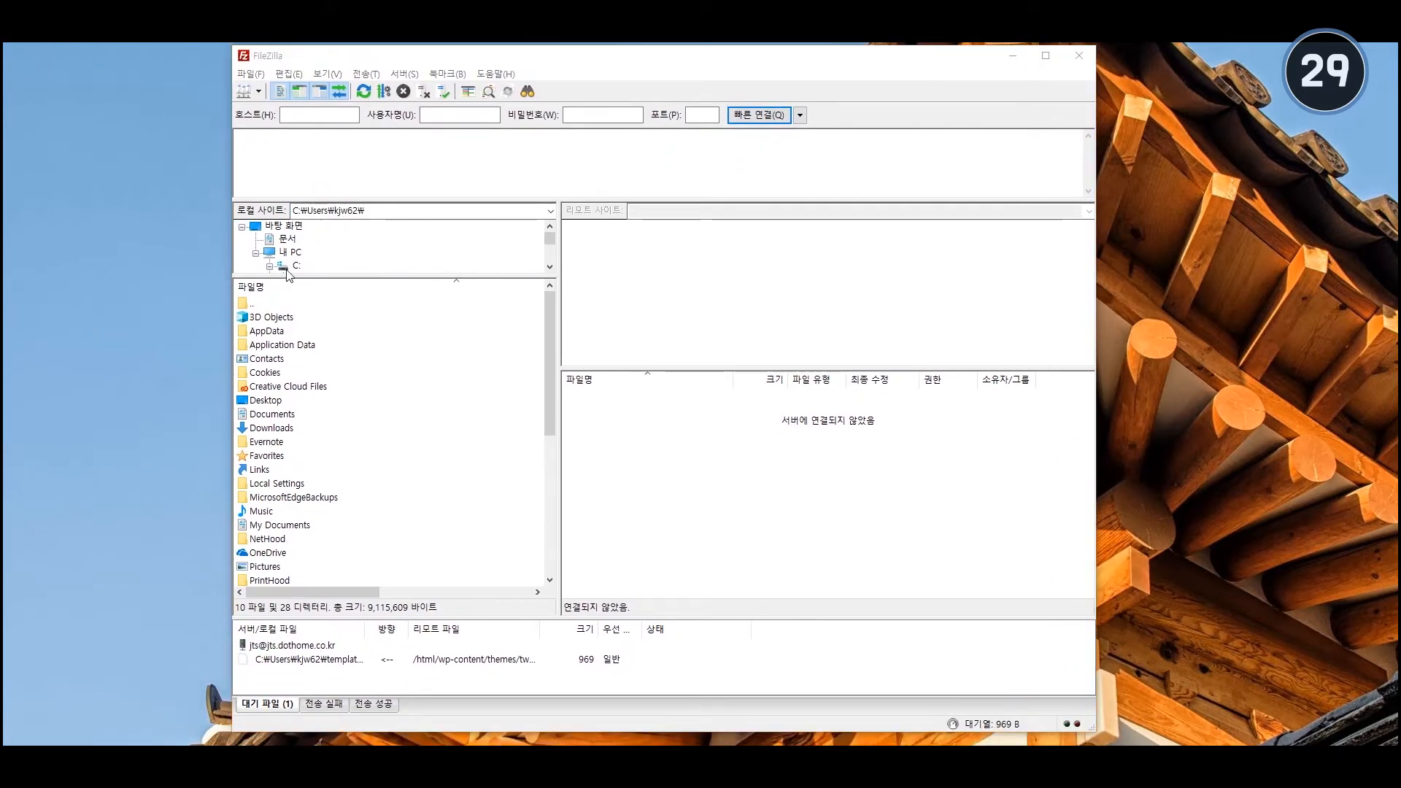
left_click(240, 118)
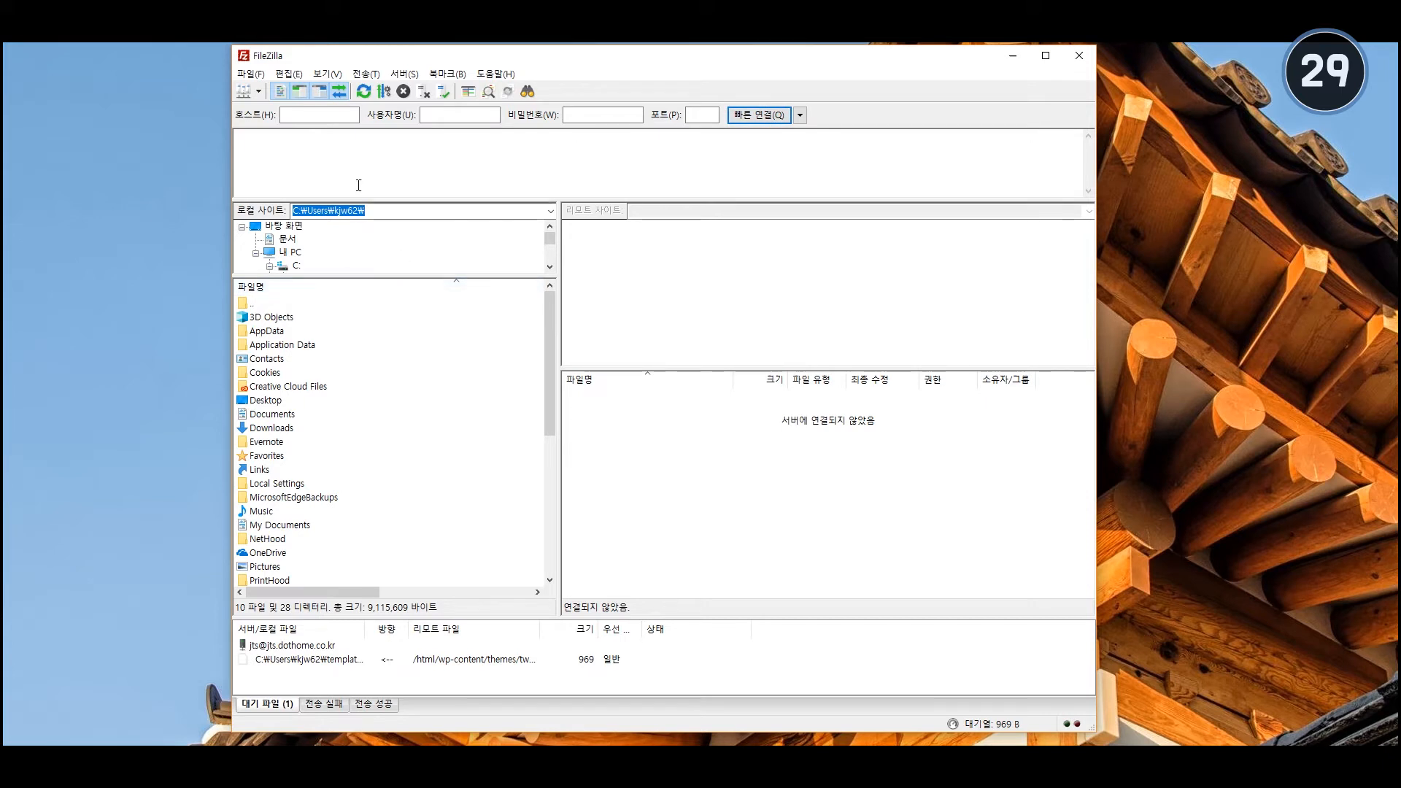
left_click(290, 118)
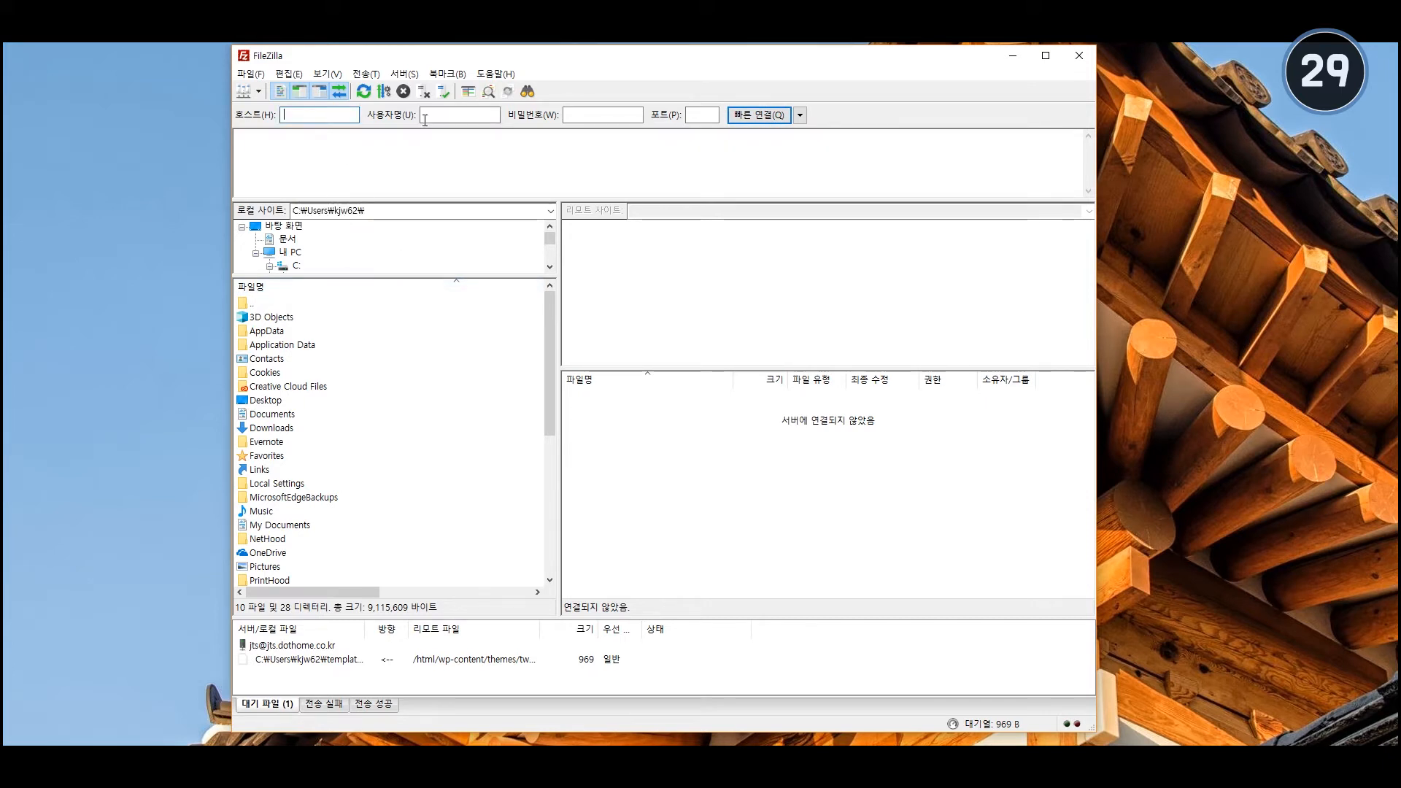
left_click(428, 117)
left_click(595, 115)
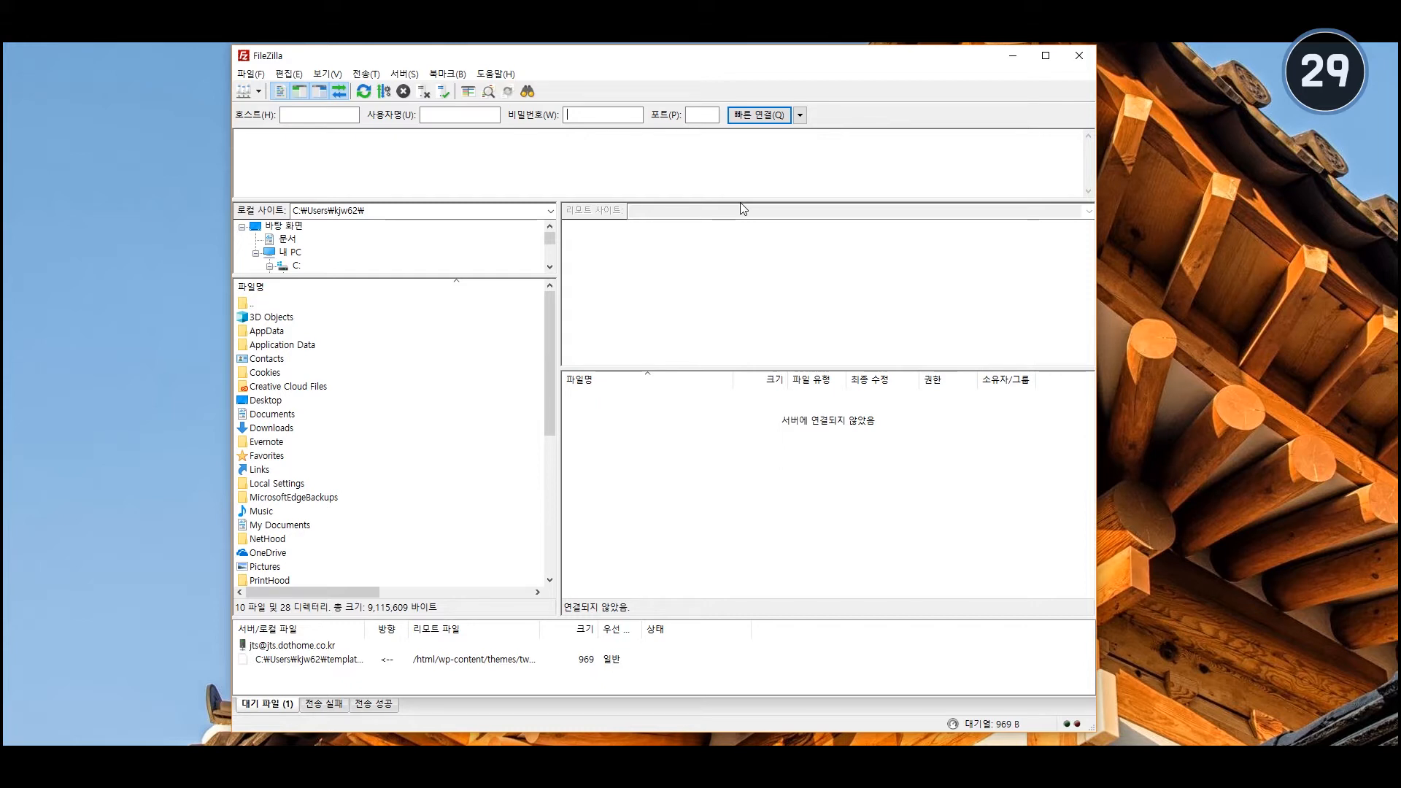
- Enter jts.dothome.co.kr as the FTP host for the quick connection
left_click(298, 116)
type("jts.dot")
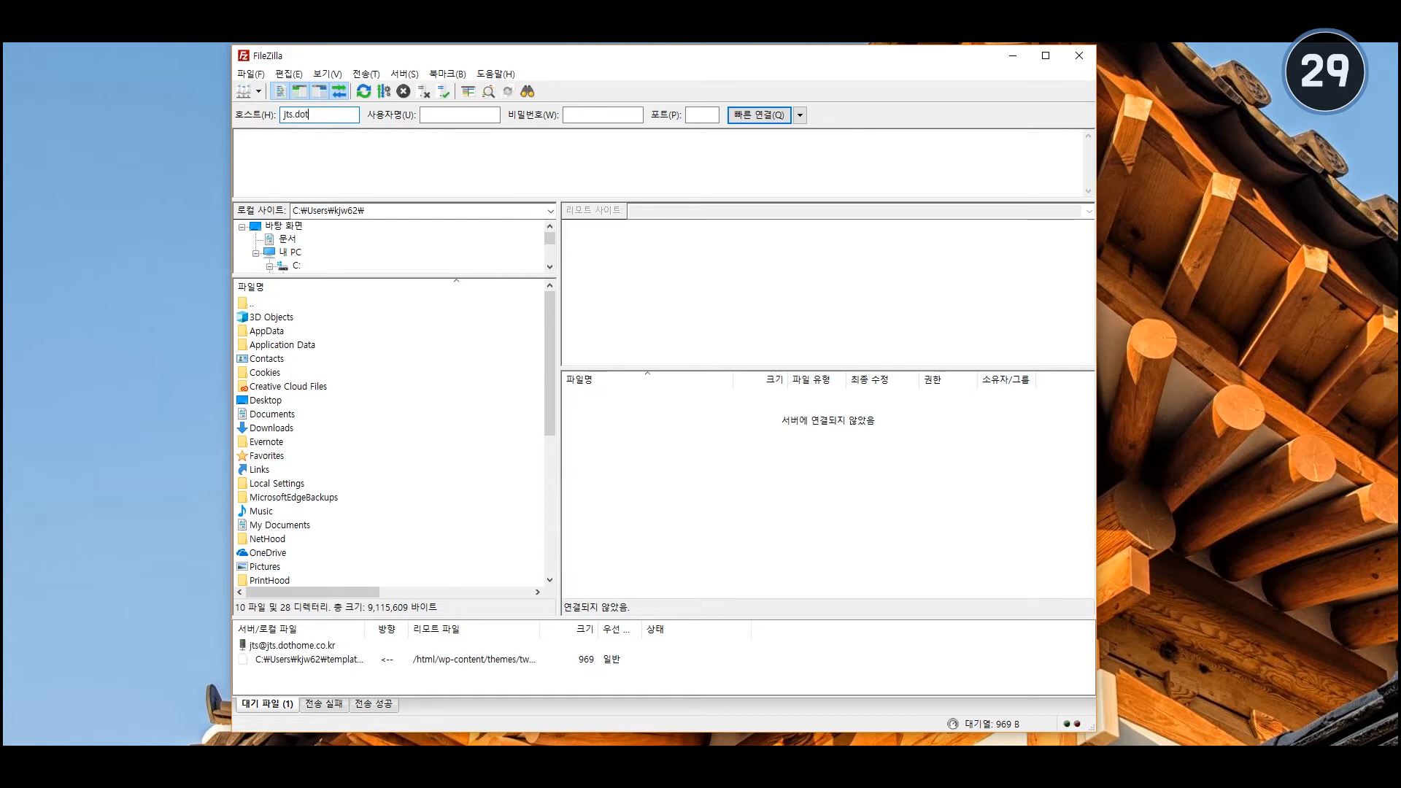
type("home.co.kr")
key("Tab")
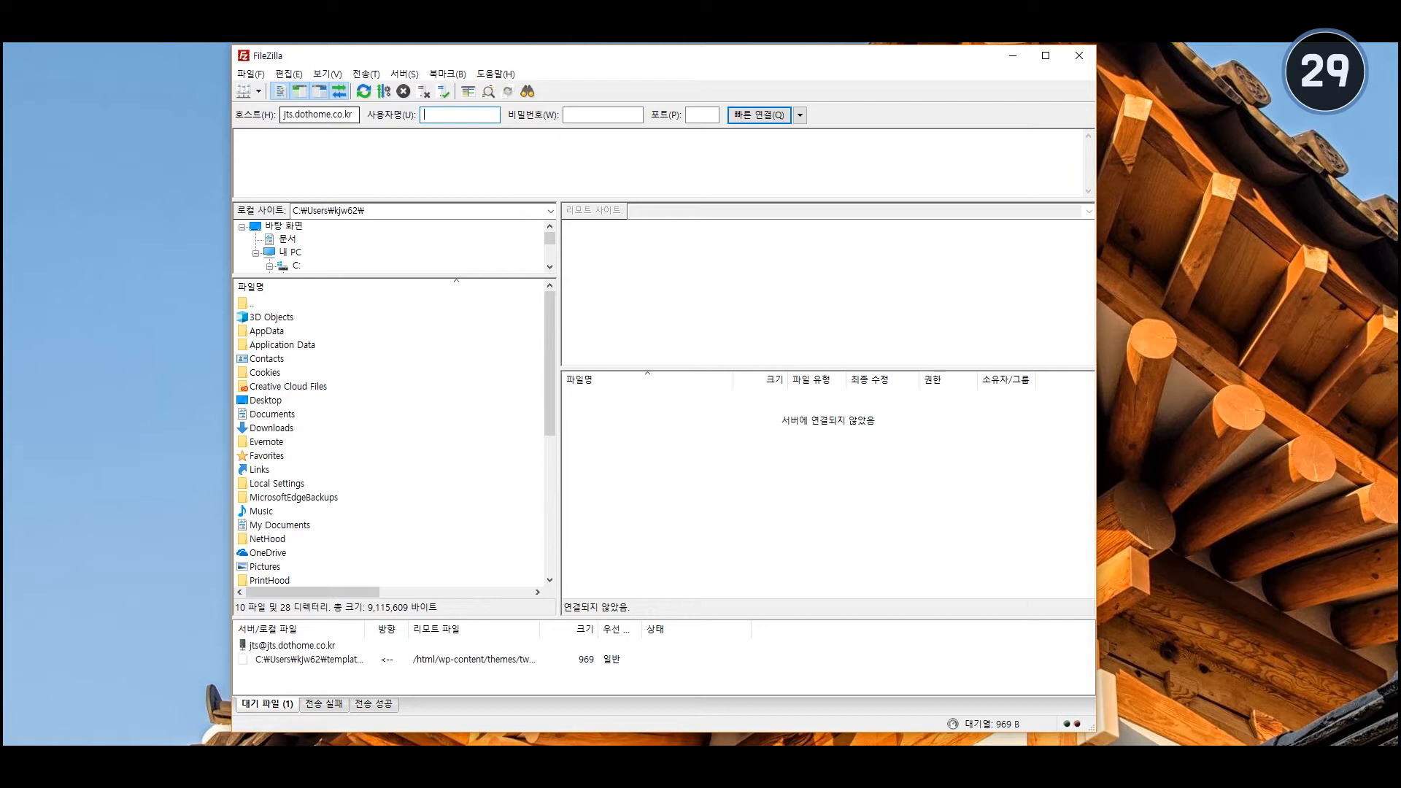
- Enter the FTP username and account password, leave the port blank, and connect to the server
type("jts")
key("Tab")
type("********")
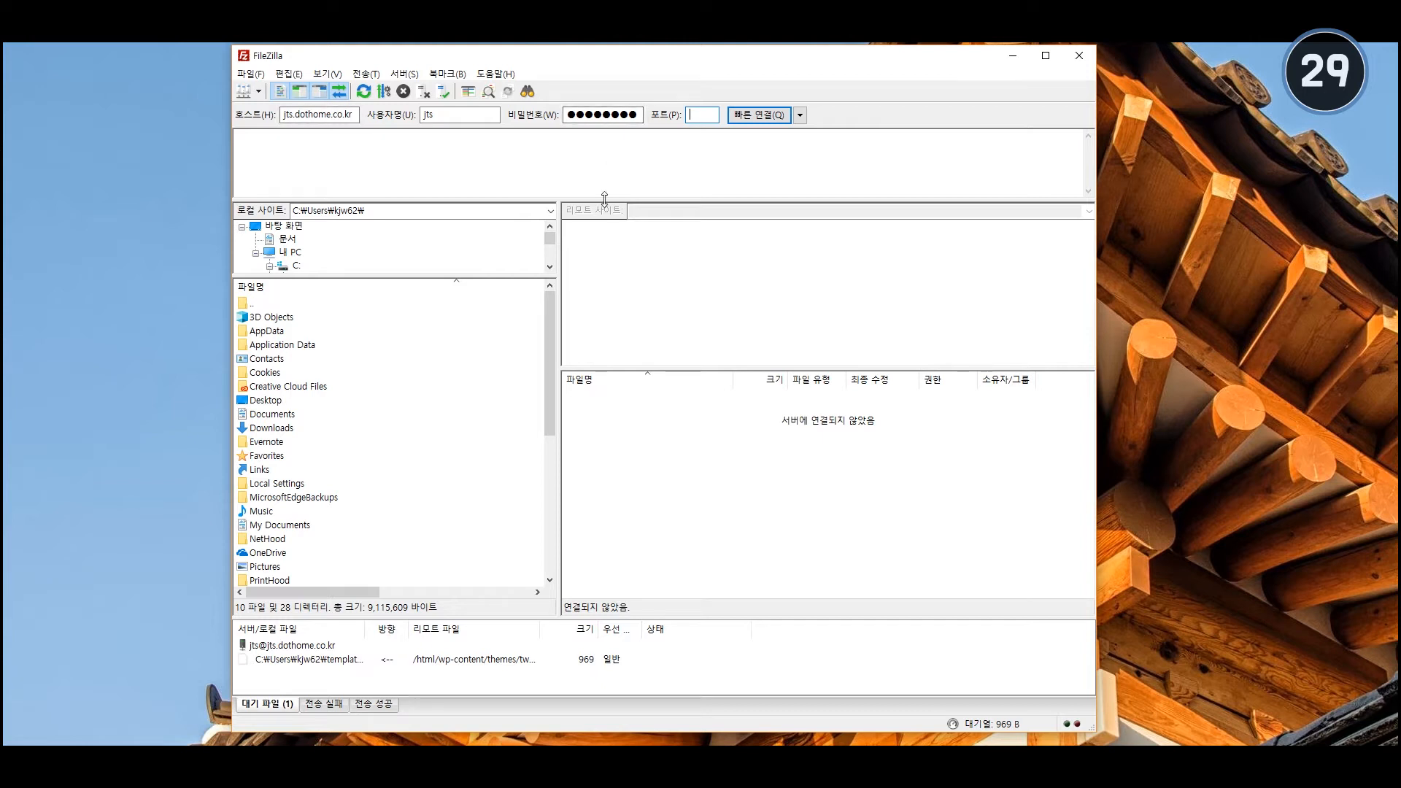
type("21")
key("BackSpace")
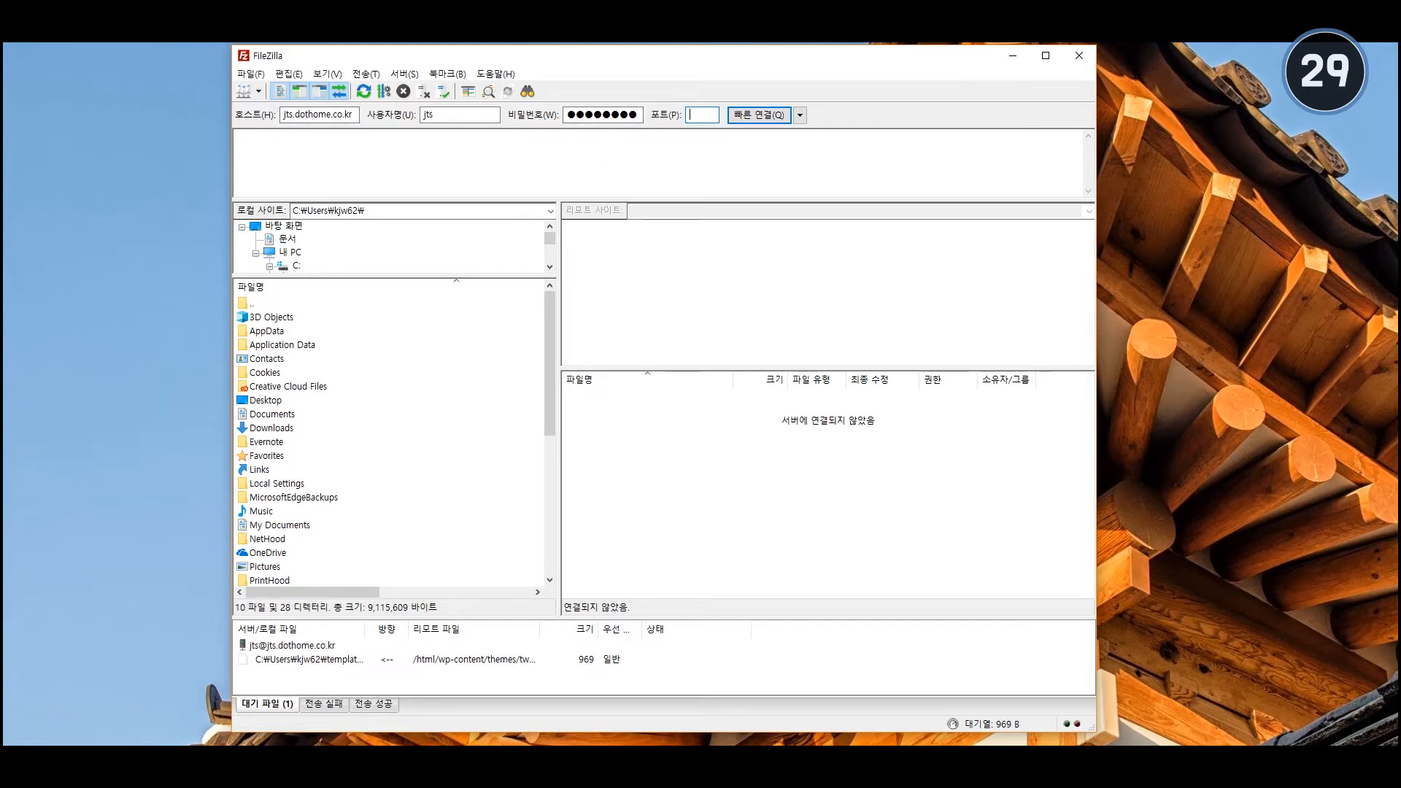
left_click(759, 115)
left_click_drag(672, 469, 579, 396)
left_click_drag(621, 475, 584, 398)
left_click(611, 476)
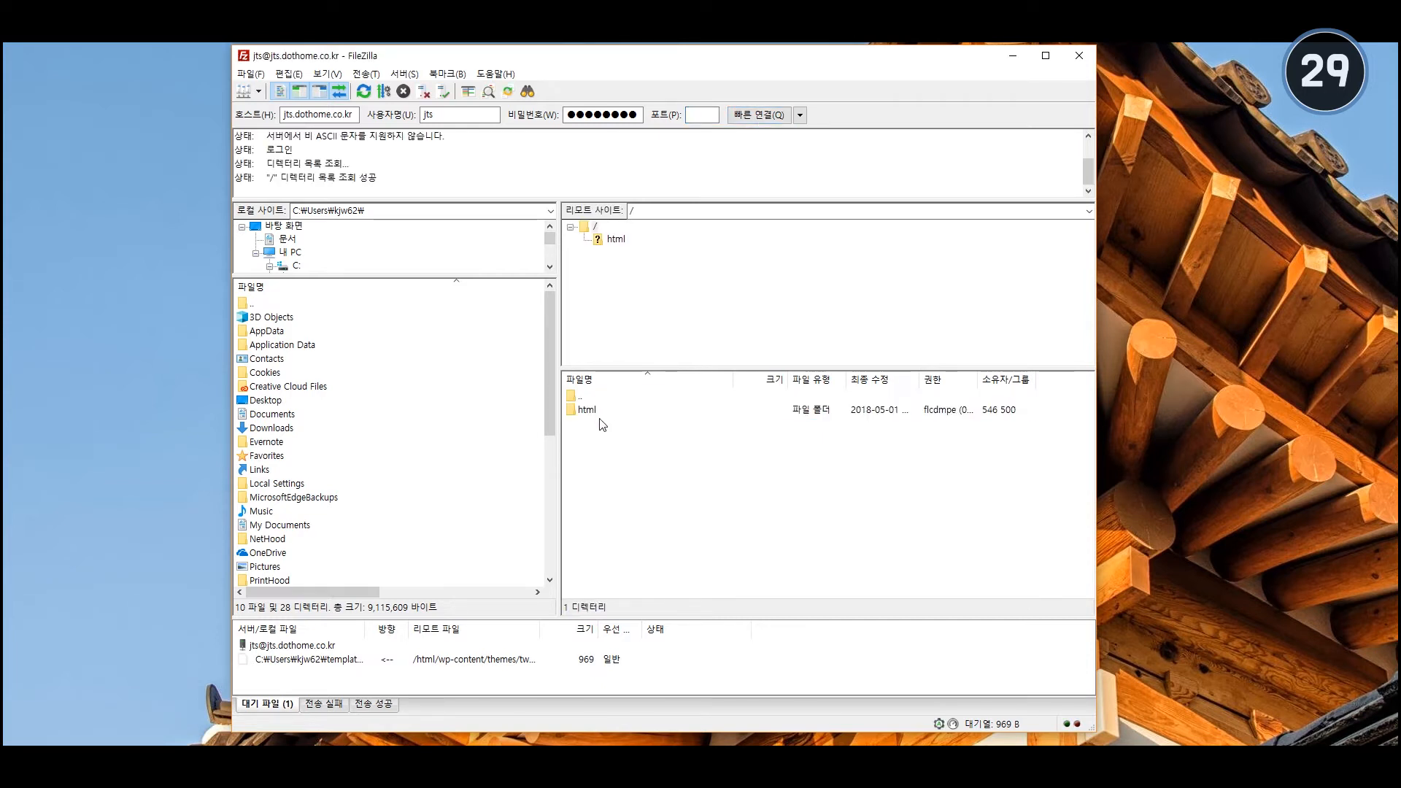
left_click(598, 415)
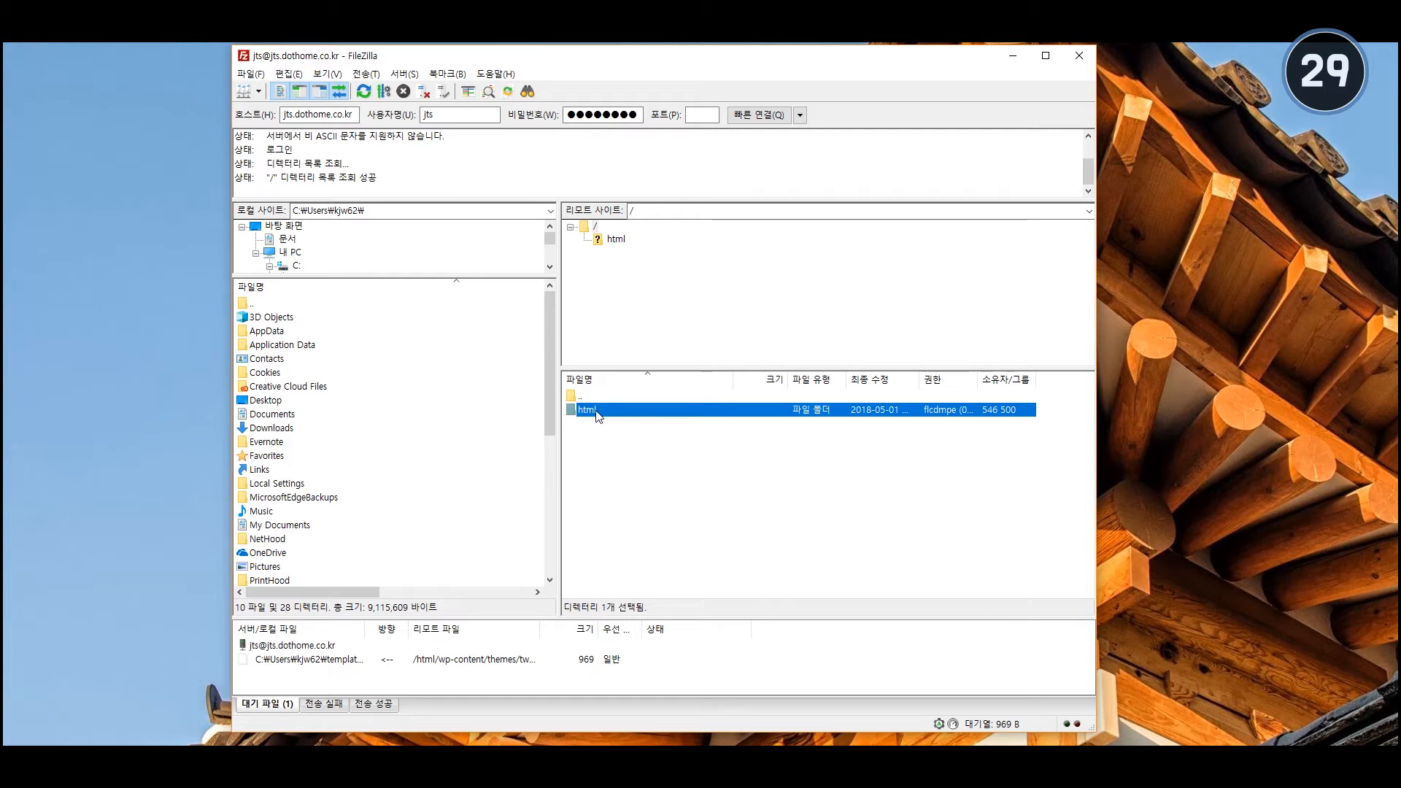
left_click(600, 435)
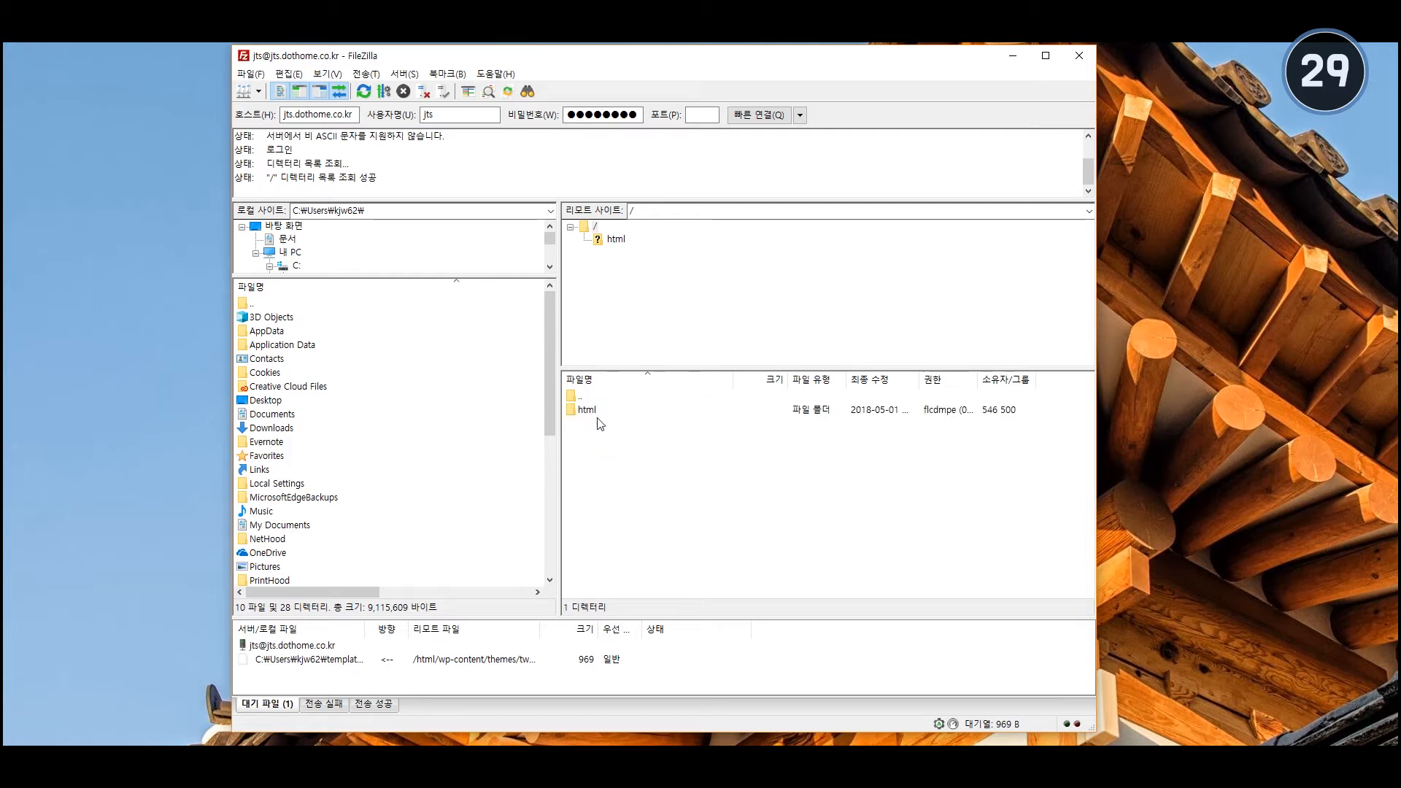
left_click_drag(625, 461, 599, 376)
left_click(605, 427)
- Open the /html/wp-content/plugins folder on the remote server
left_click(595, 412)
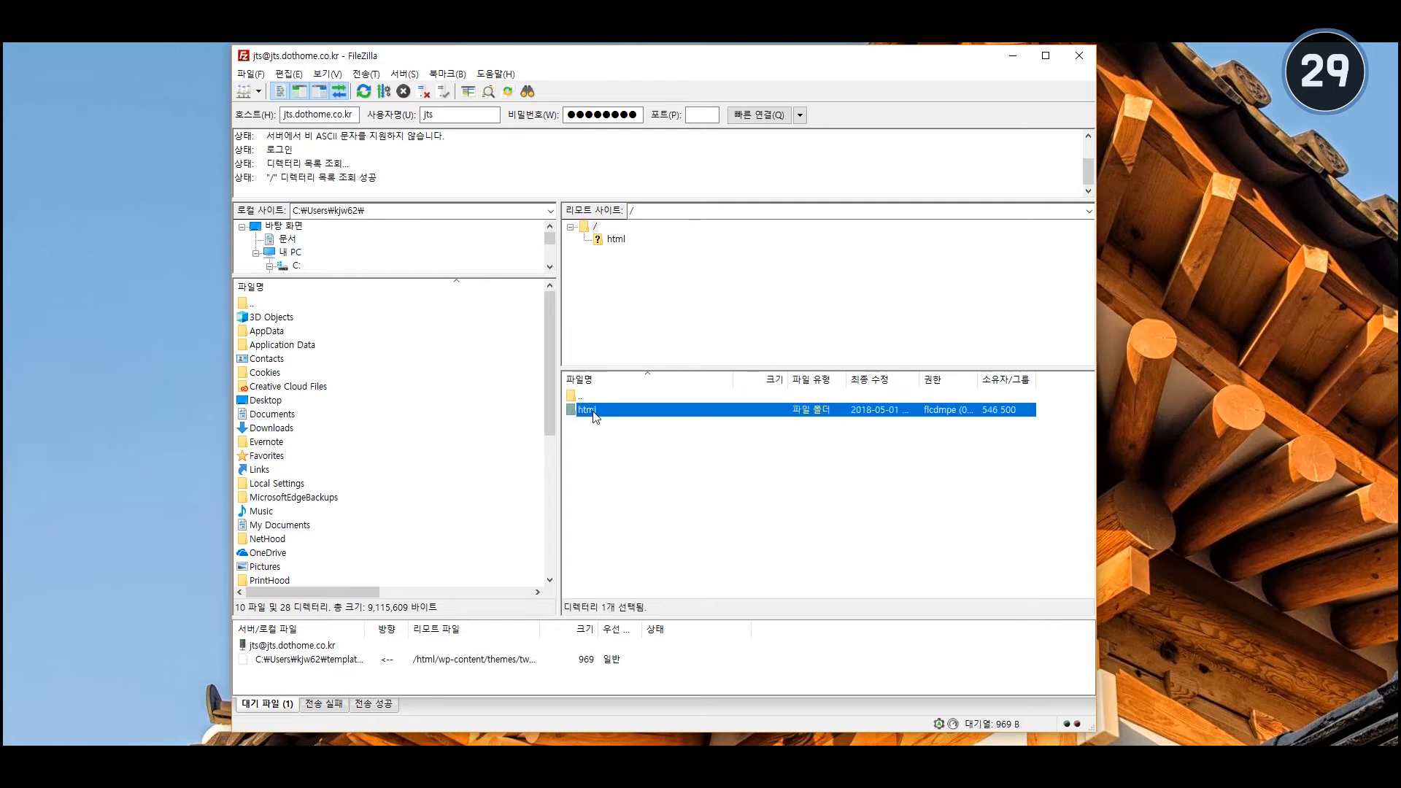
double_click(594, 413)
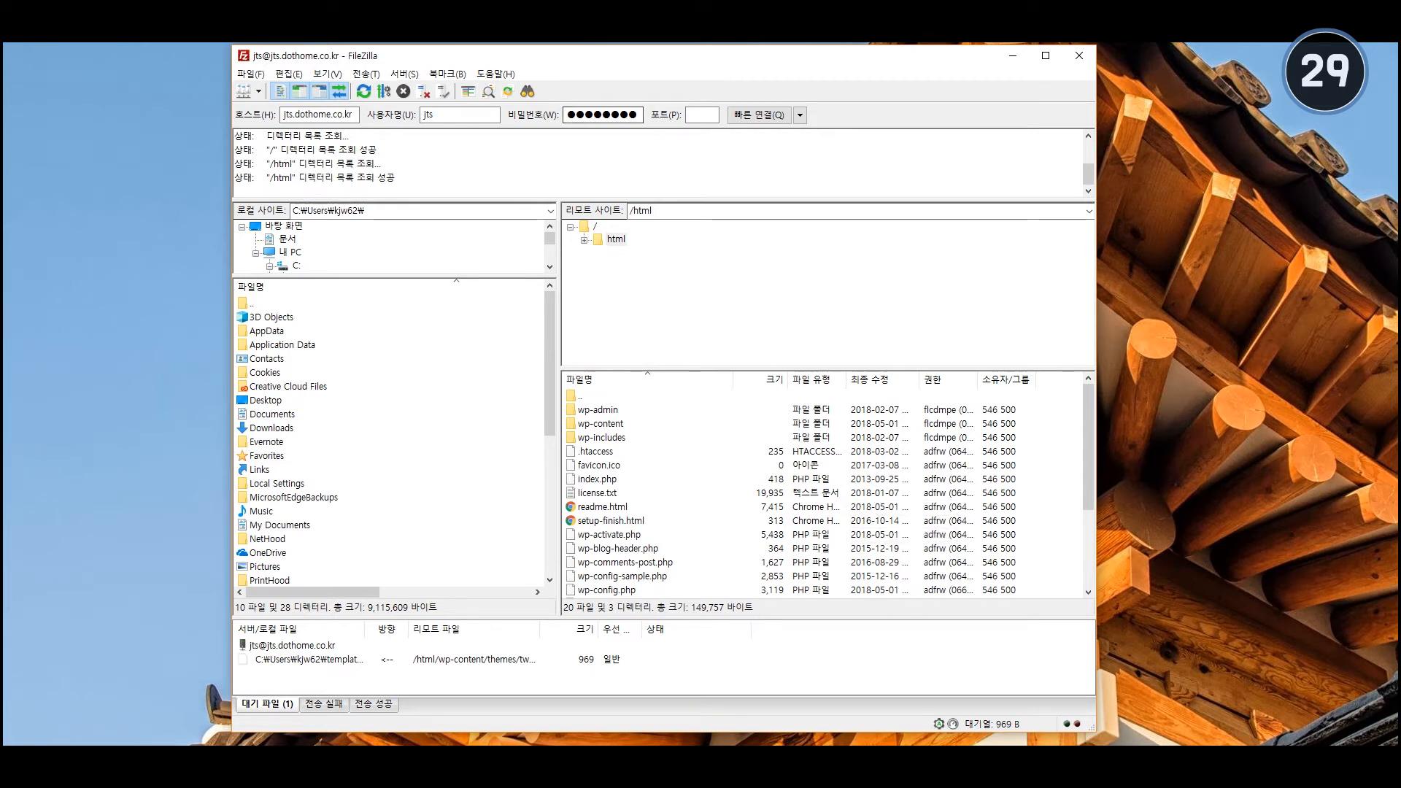
mouse_move(275, 709)
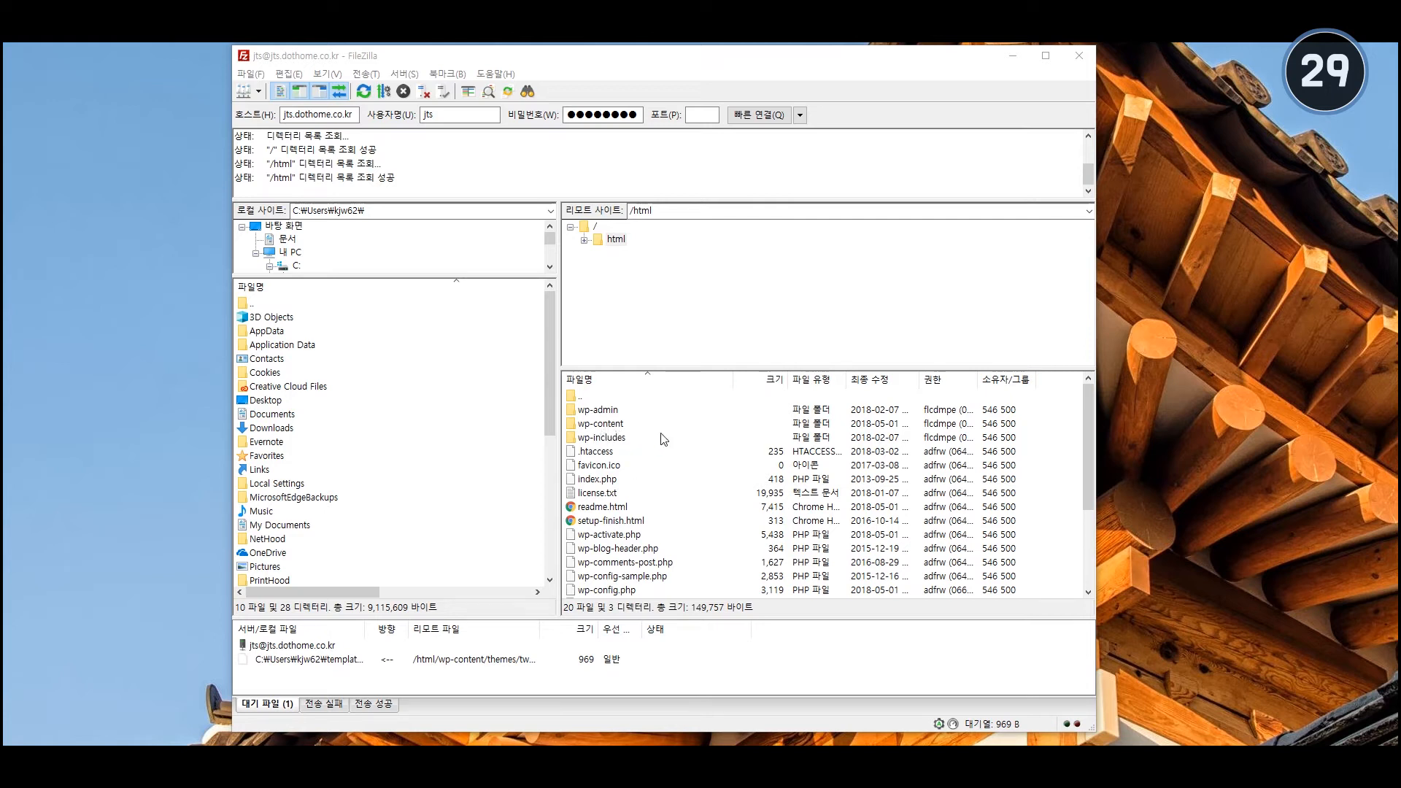
double_click(600, 424)
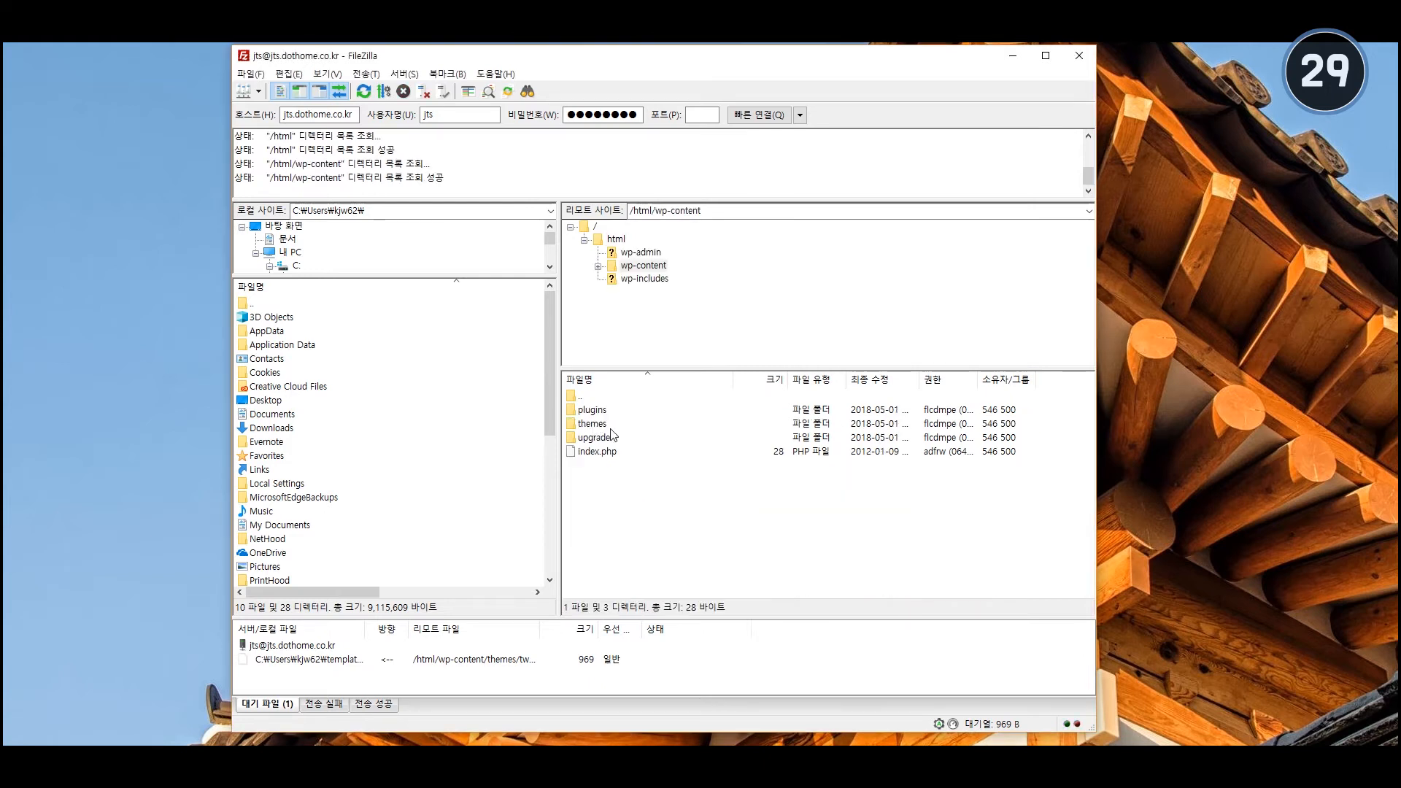
double_click(595, 410)
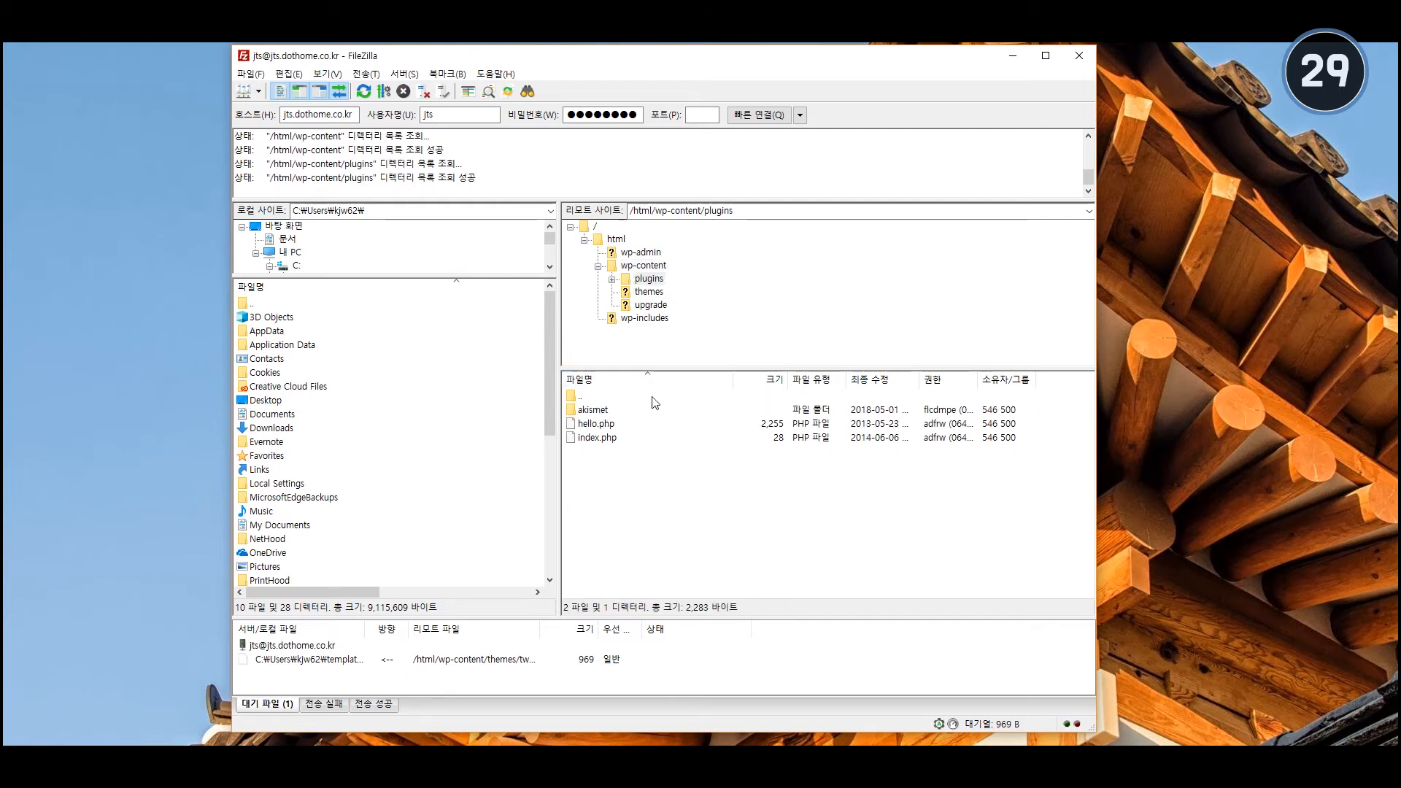
left_click(584, 411)
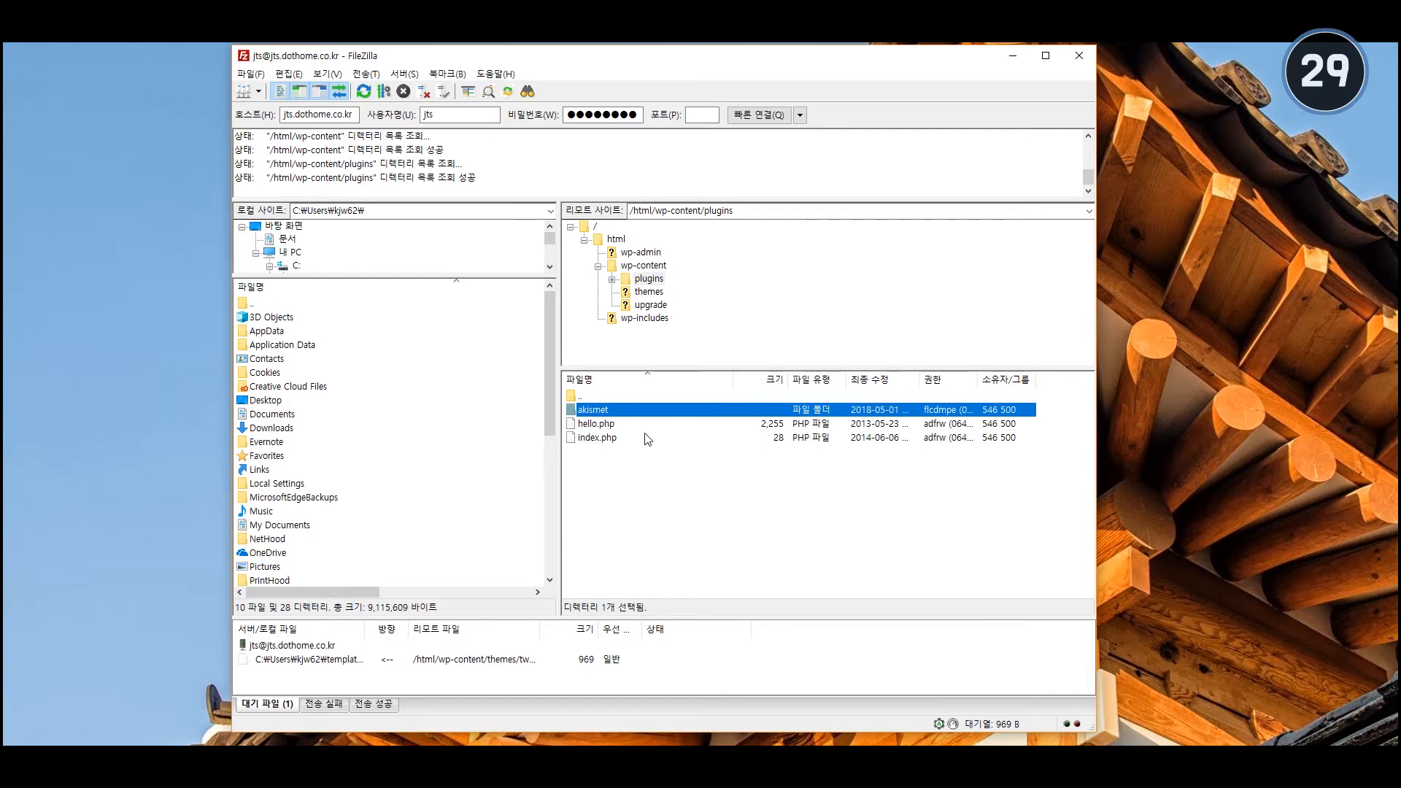
left_click(652, 525)
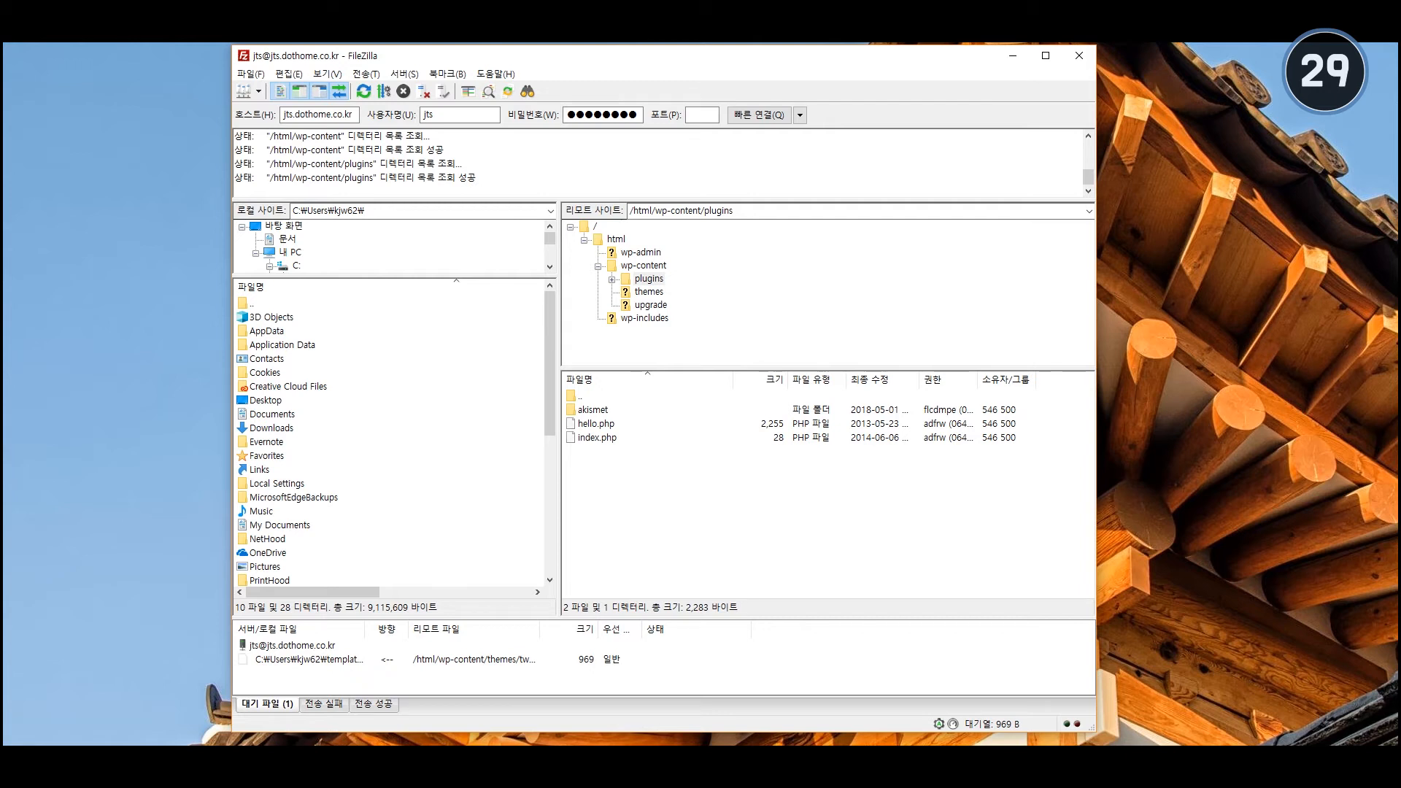
- Upload the child-themify, duplicate-post, siteorigin-panels, so-css, tinymce-advanced and widgets-for-siteorigin folders from the file manager into the remote plugins folder
key("super+e")
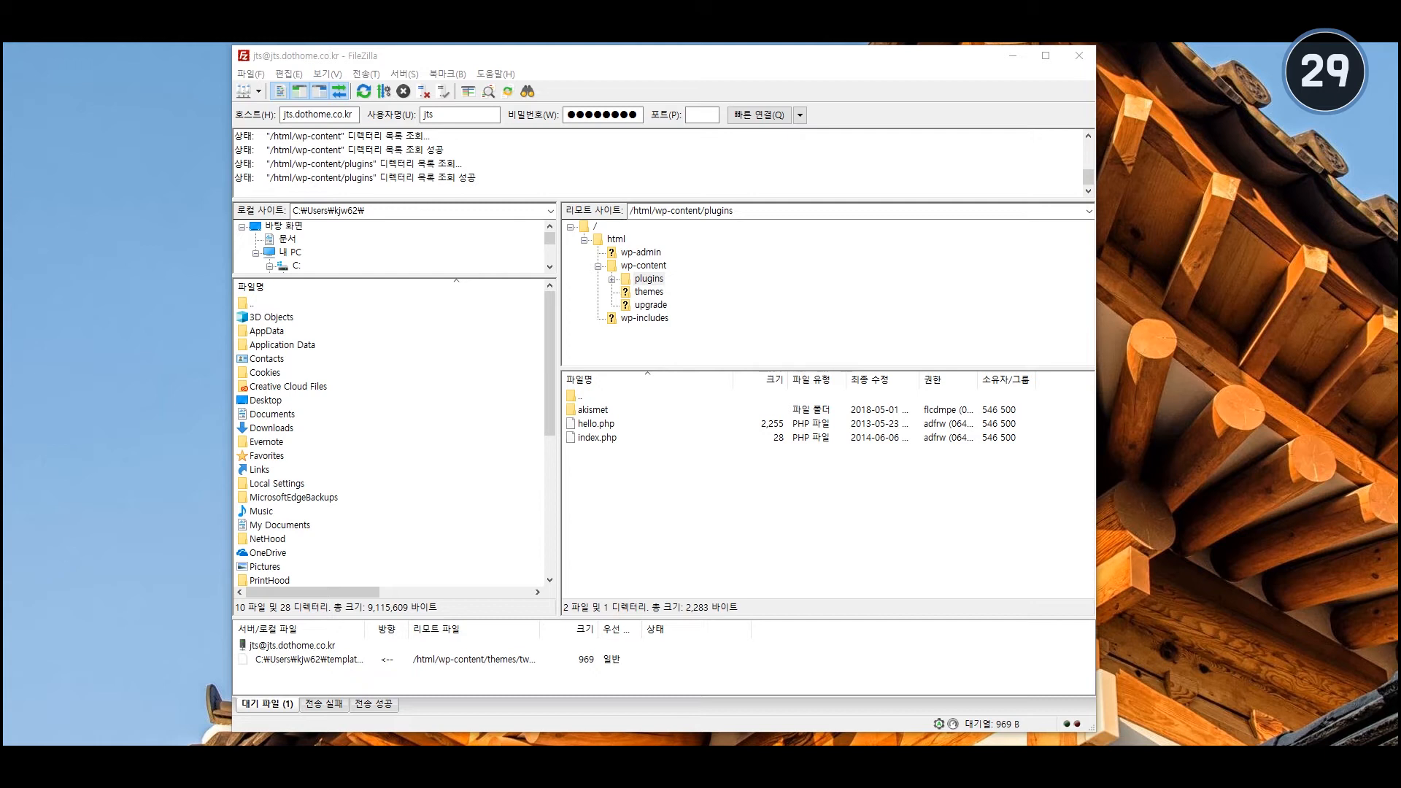
left_click_drag(3, 286, 737, 501)
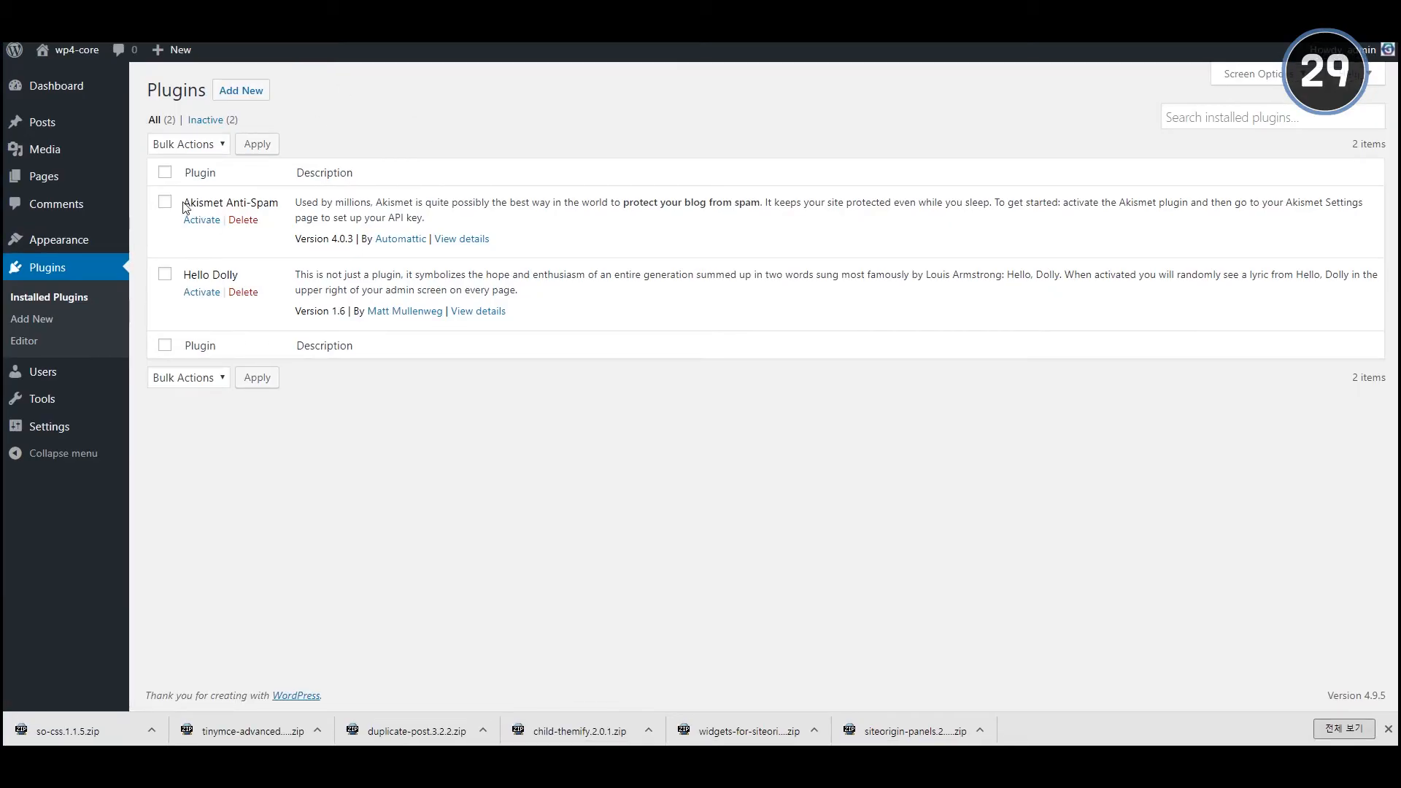
- Reload the Plugins page in the WordPress admin in the browser and review the plugins listed there
left_click_drag(183, 208, 304, 207)
left_click(536, 573)
key("F5")
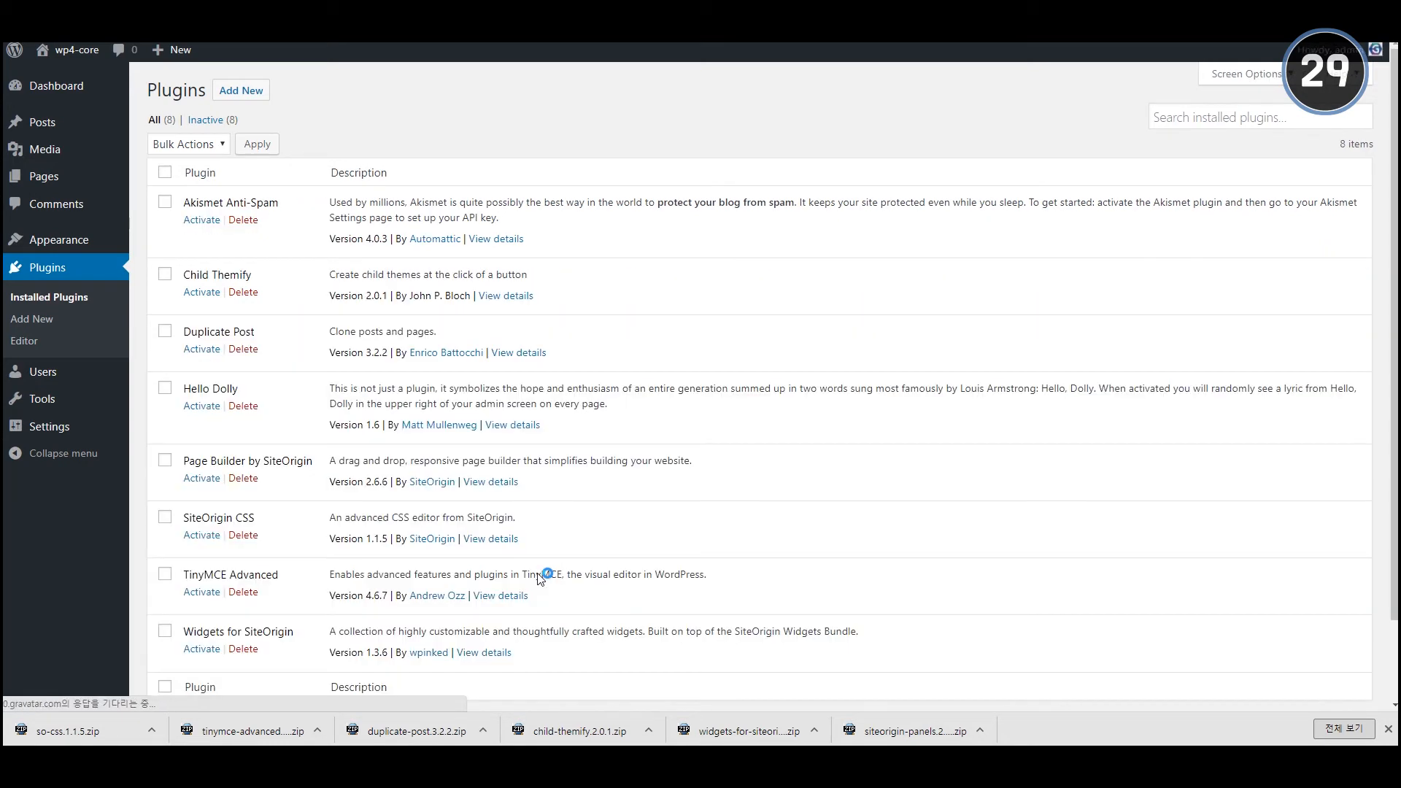
scroll(207, 194, "down", 1)
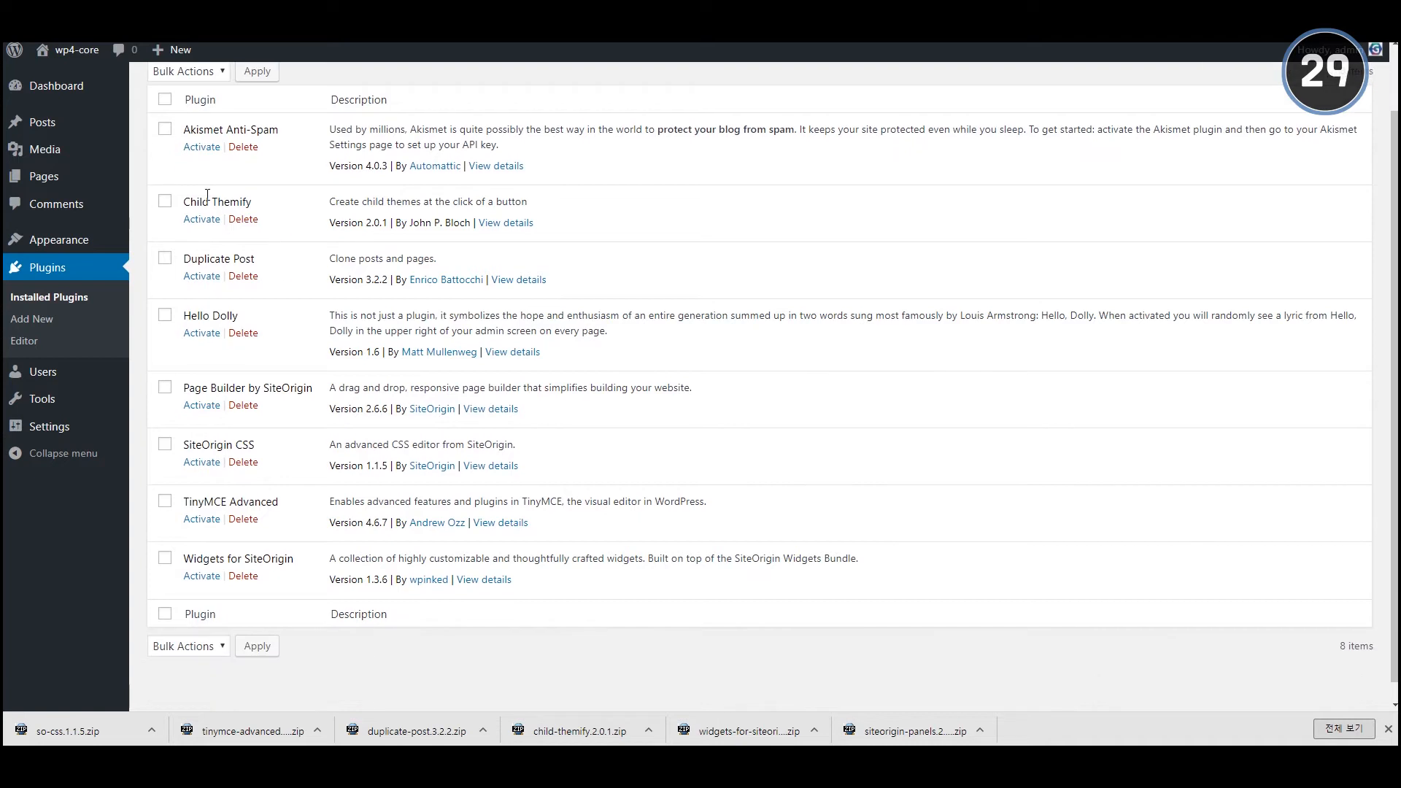
left_click_drag(202, 201, 286, 576)
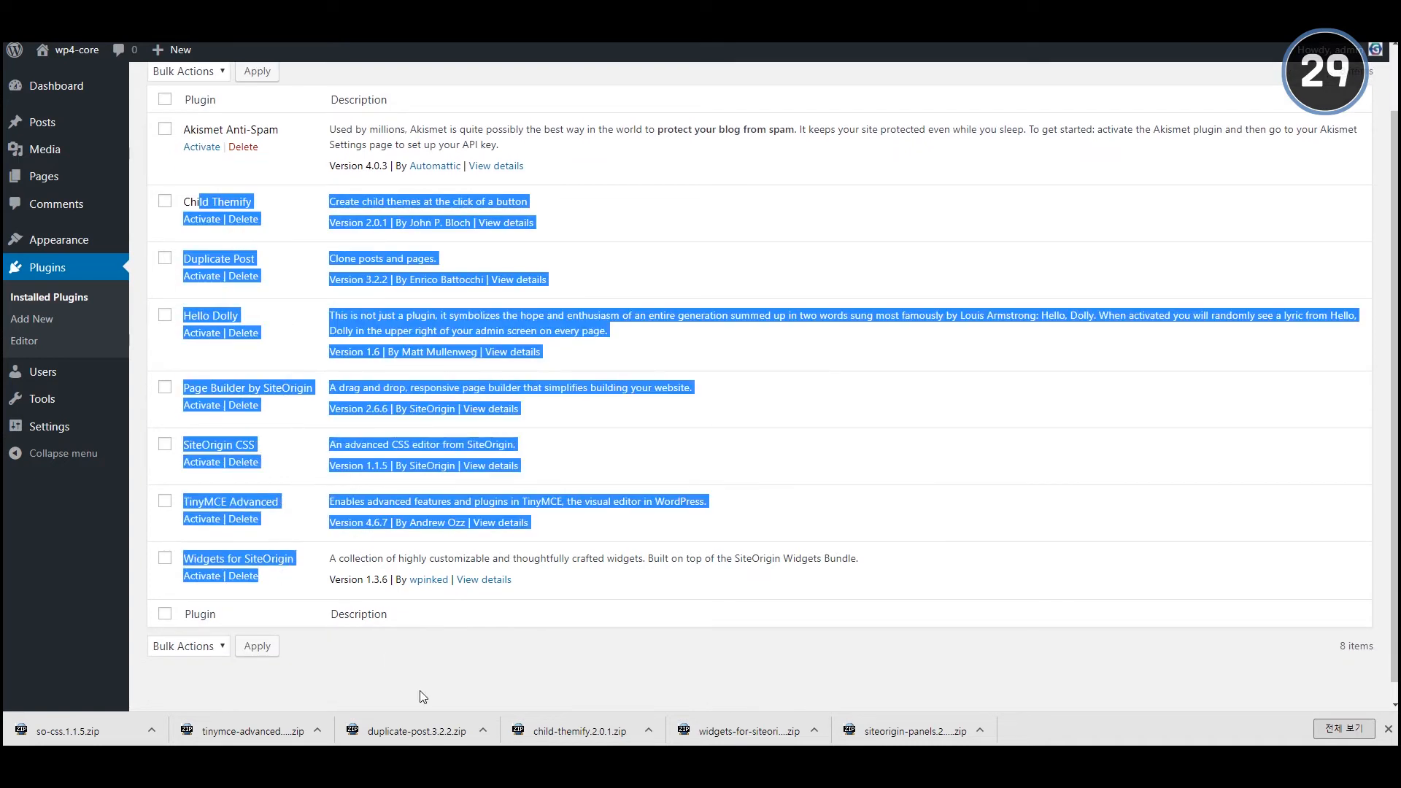
left_click(423, 698)
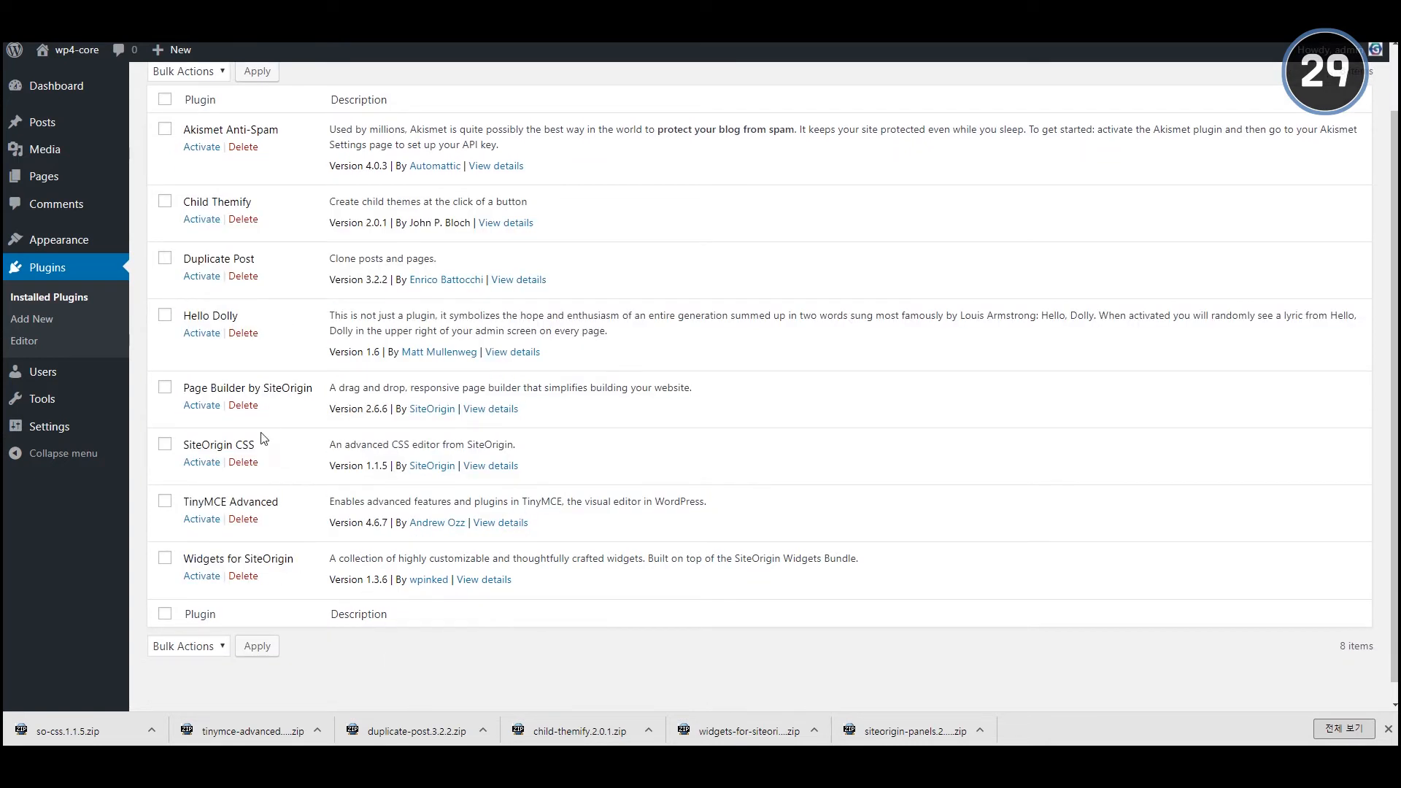
scroll(245, 340, "up", 1)
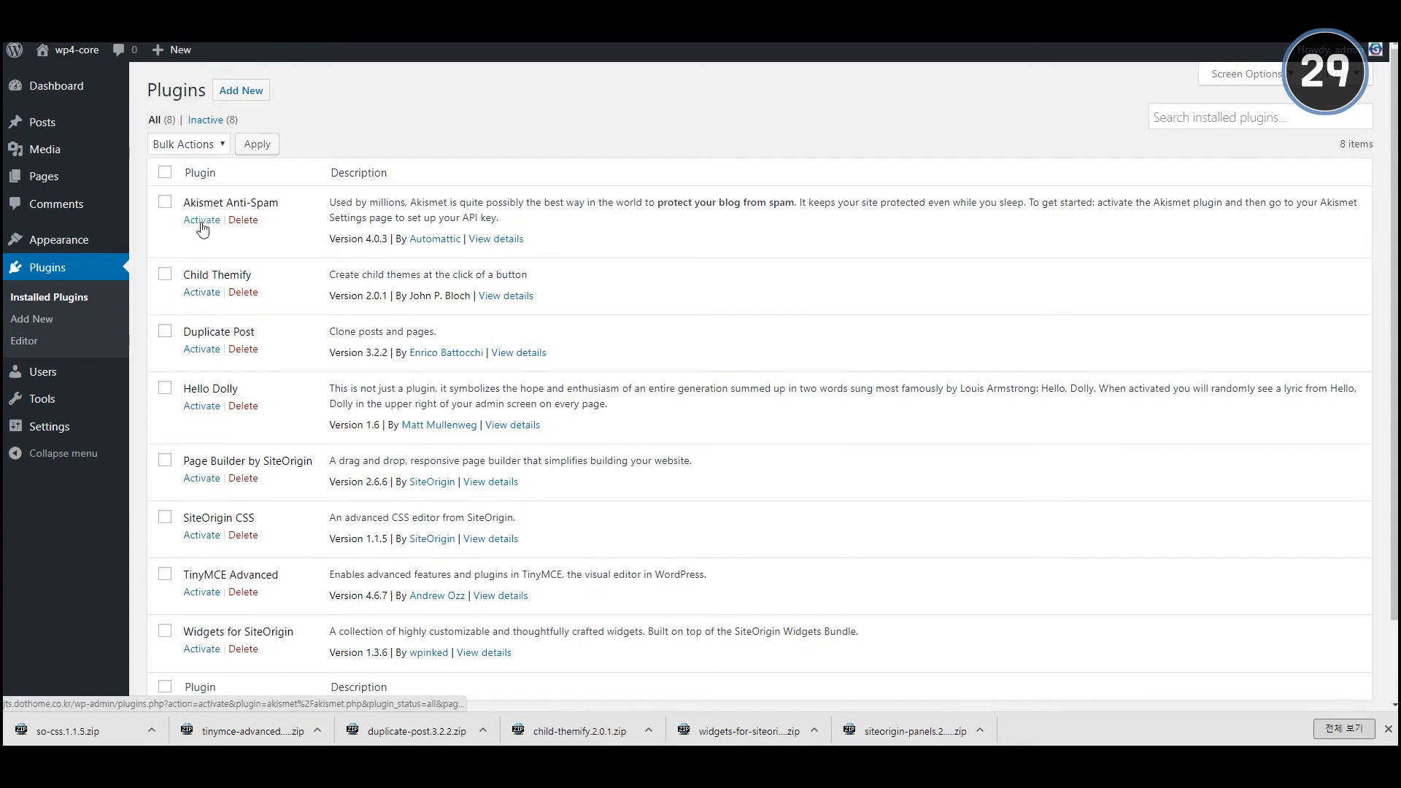
- Select all installed plugins and activate them with a bulk action
left_click(165, 173)
left_click(189, 144)
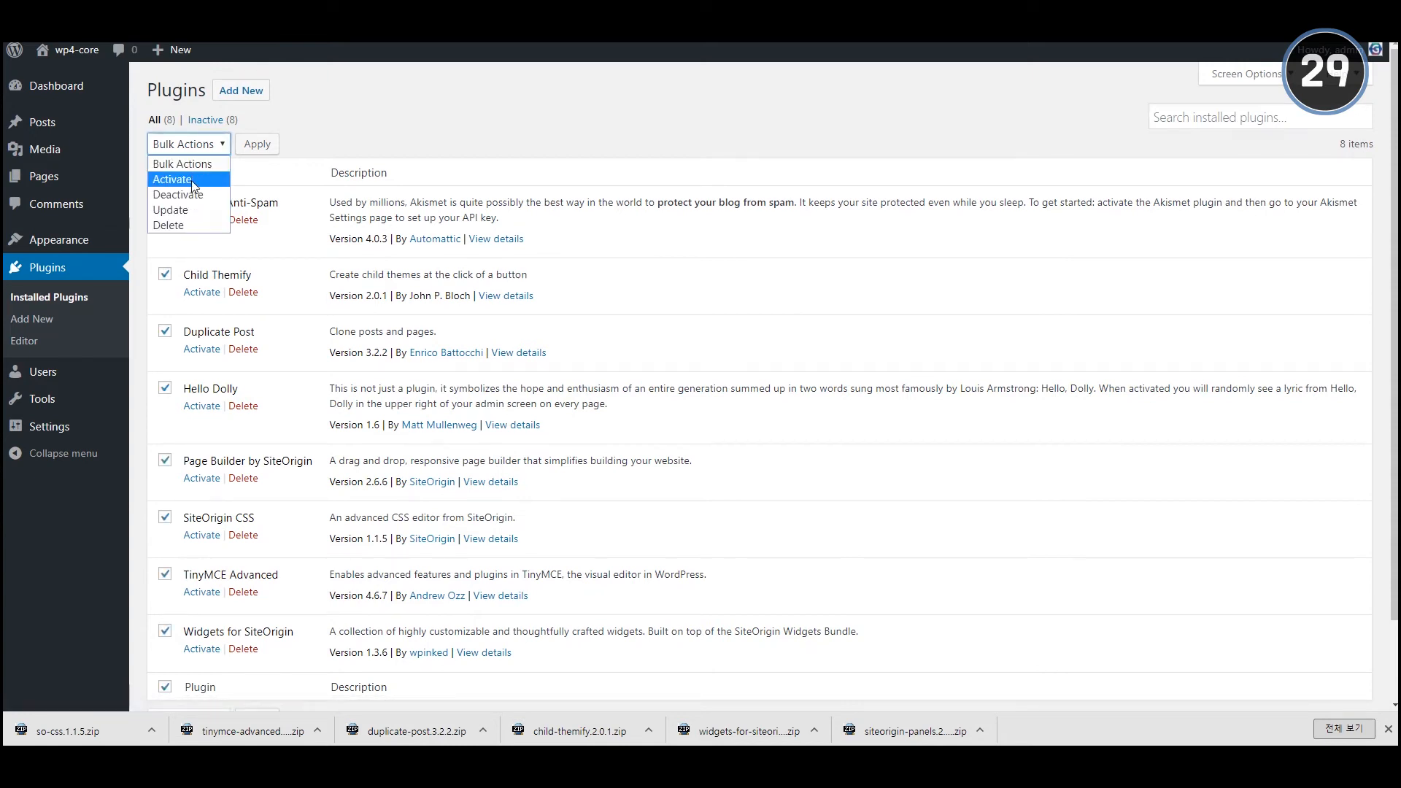
left_click(194, 187)
left_click(261, 145)
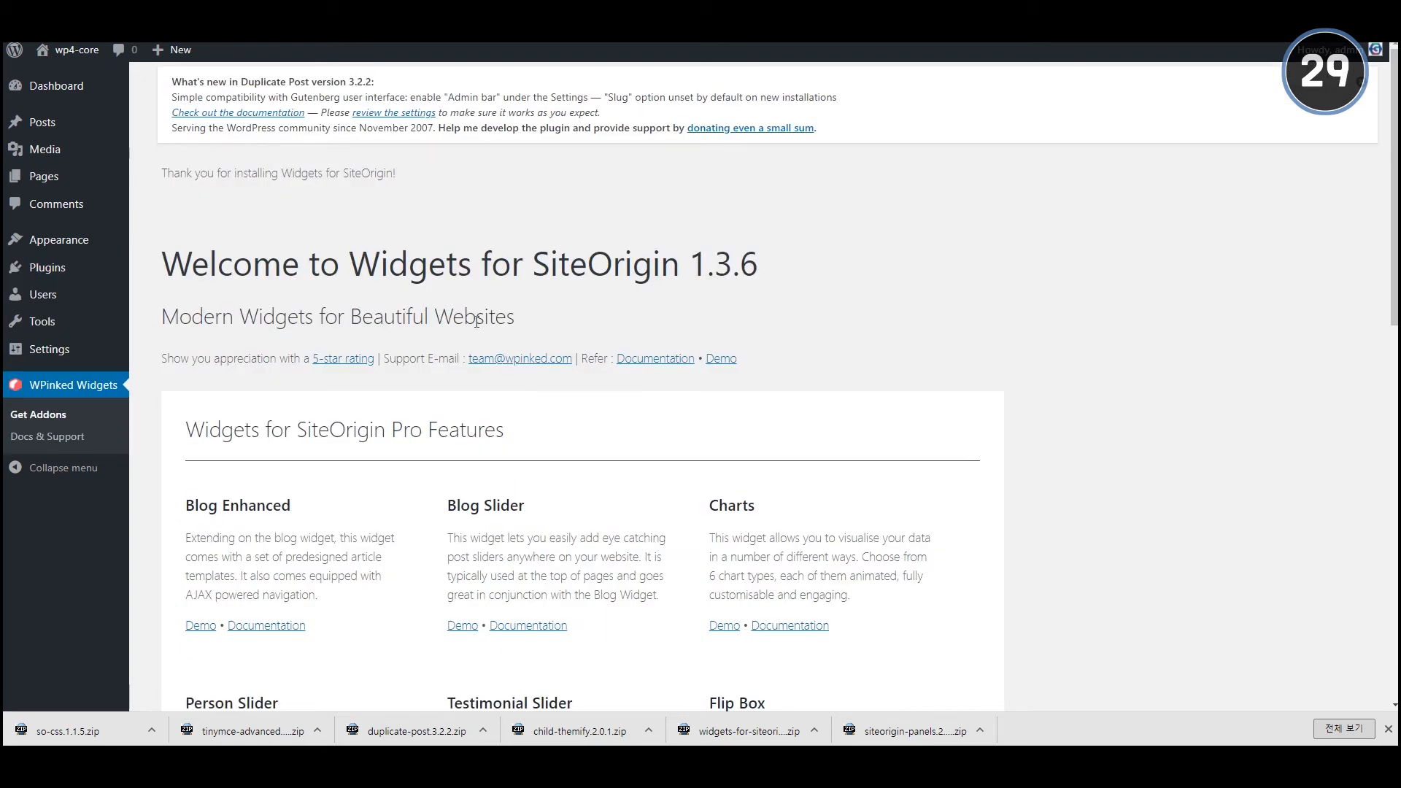
- Return to the Installed Plugins list and check the activation status of every plugin
scroll(550, 388, "down", 10)
scroll(326, 413, "up", 6)
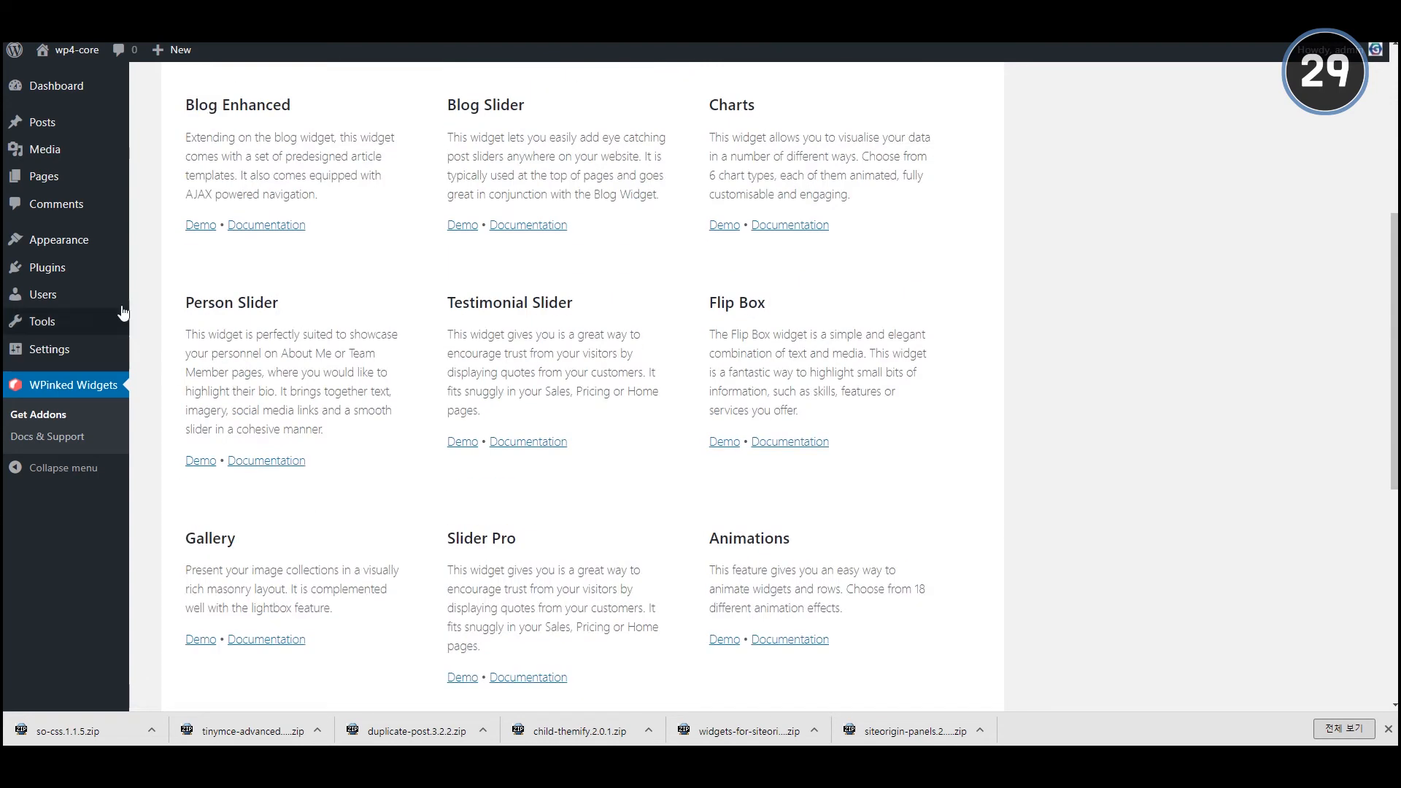
mouse_move(109, 267)
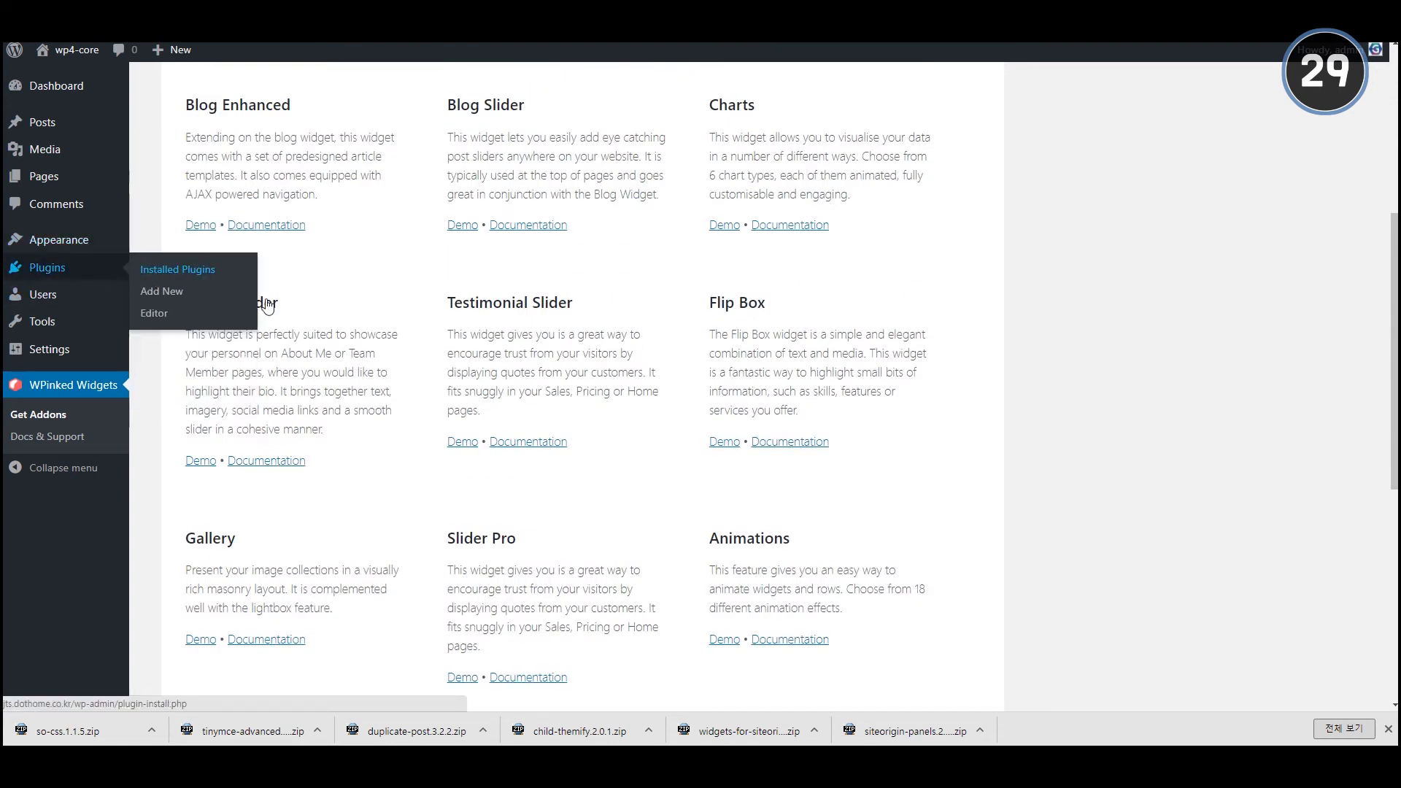
left_click(177, 269)
scroll(373, 377, "down", 3)
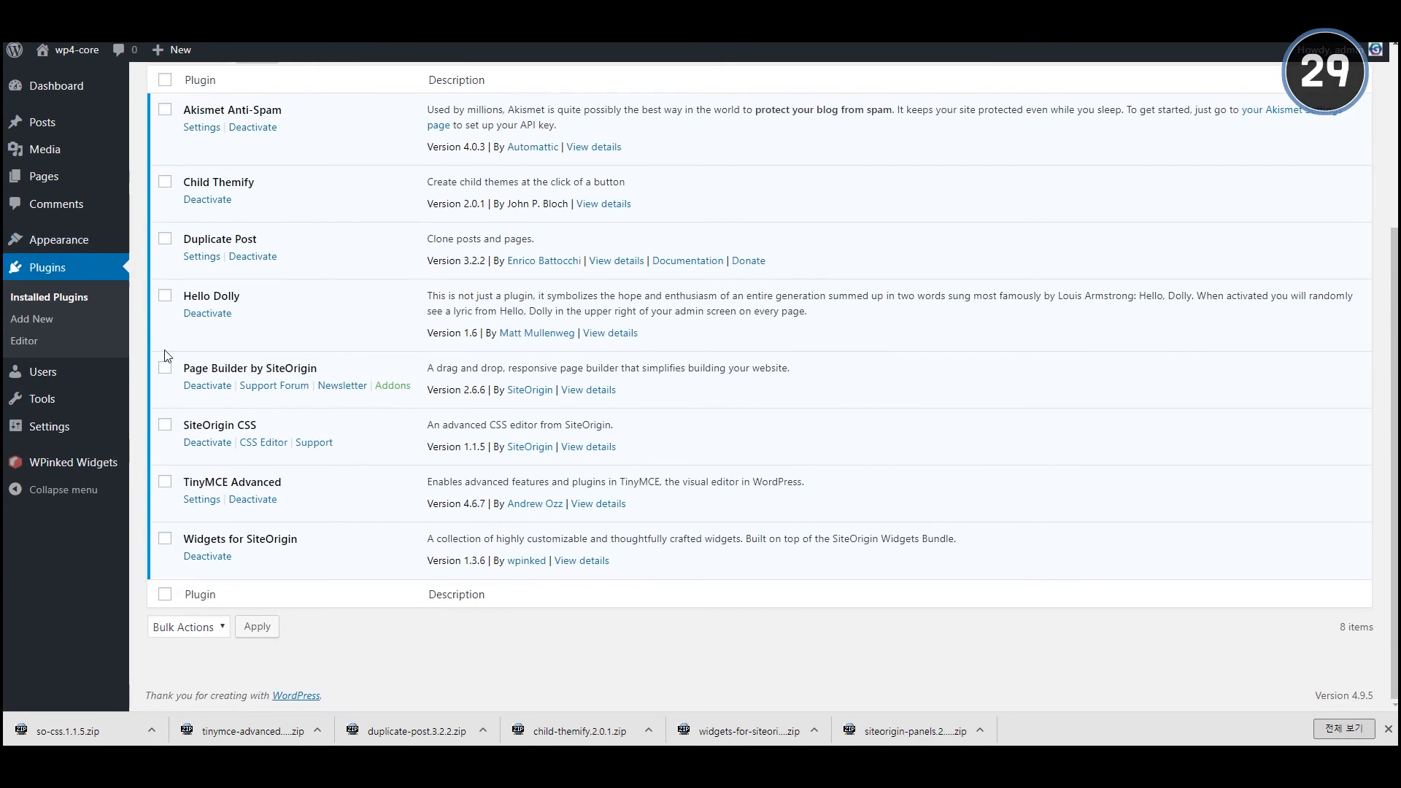
scroll(241, 339, "up", 3)
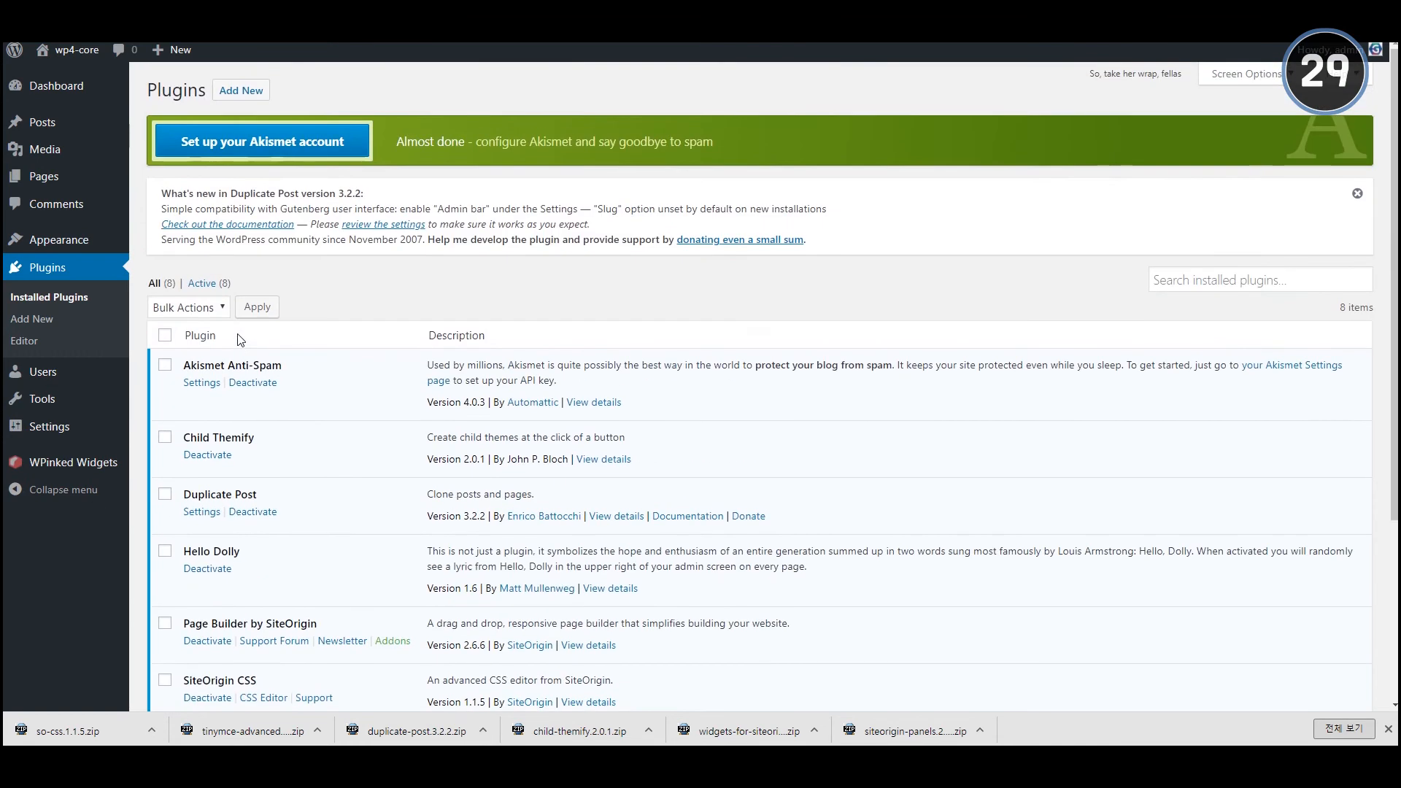
scroll(206, 686, "down", 3)
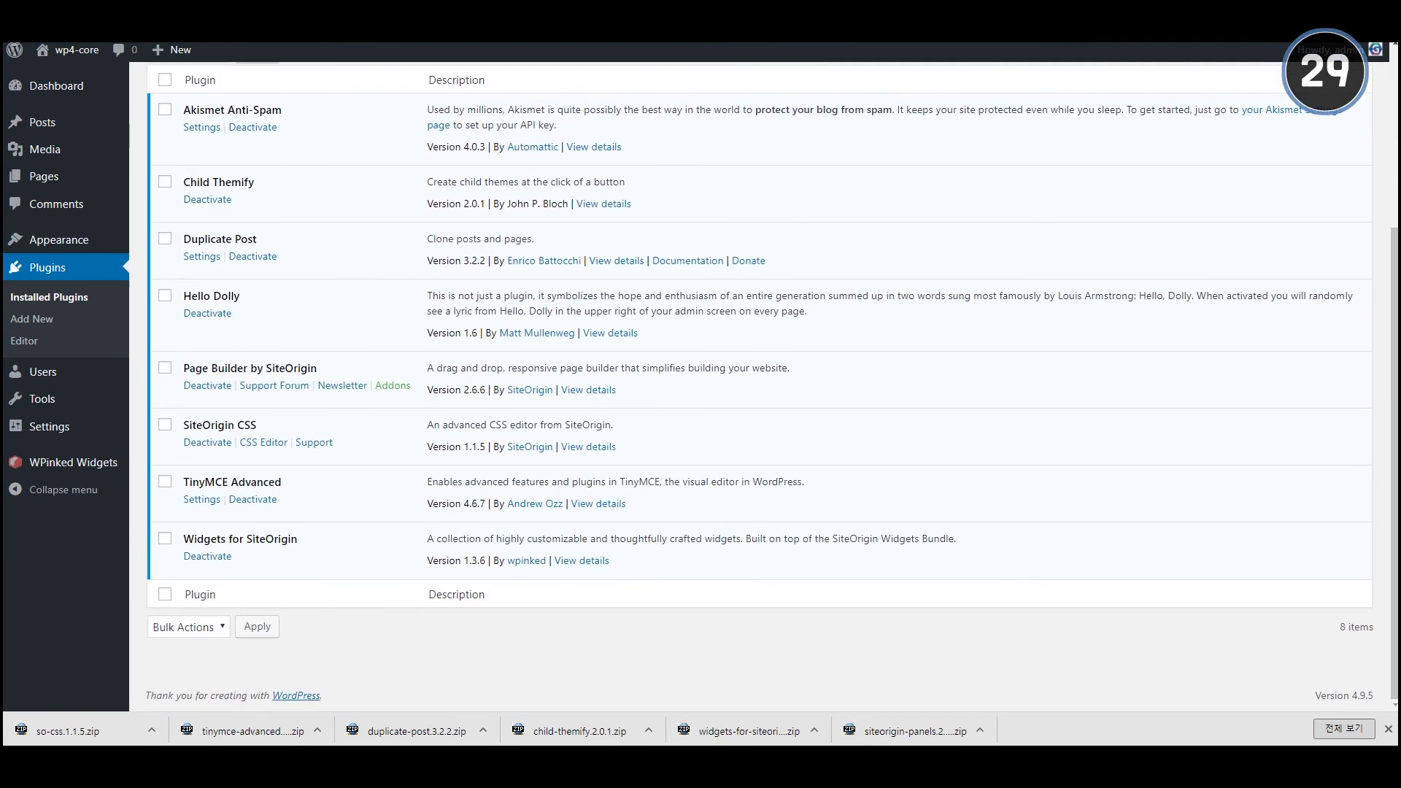
- Close the browser's download bar and switch back to FileZilla to view the remote plugins folder
left_click(646, 762)
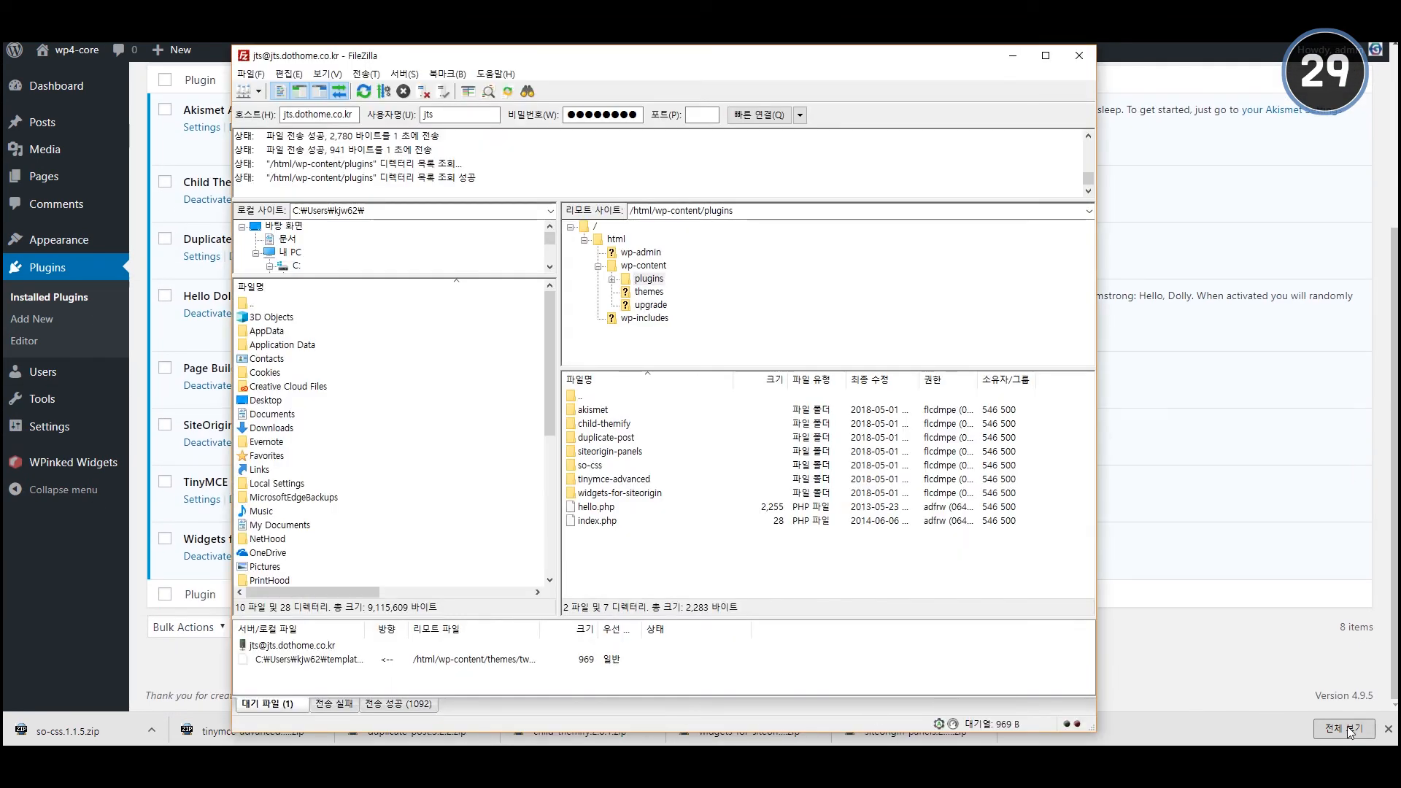
left_click(1388, 729)
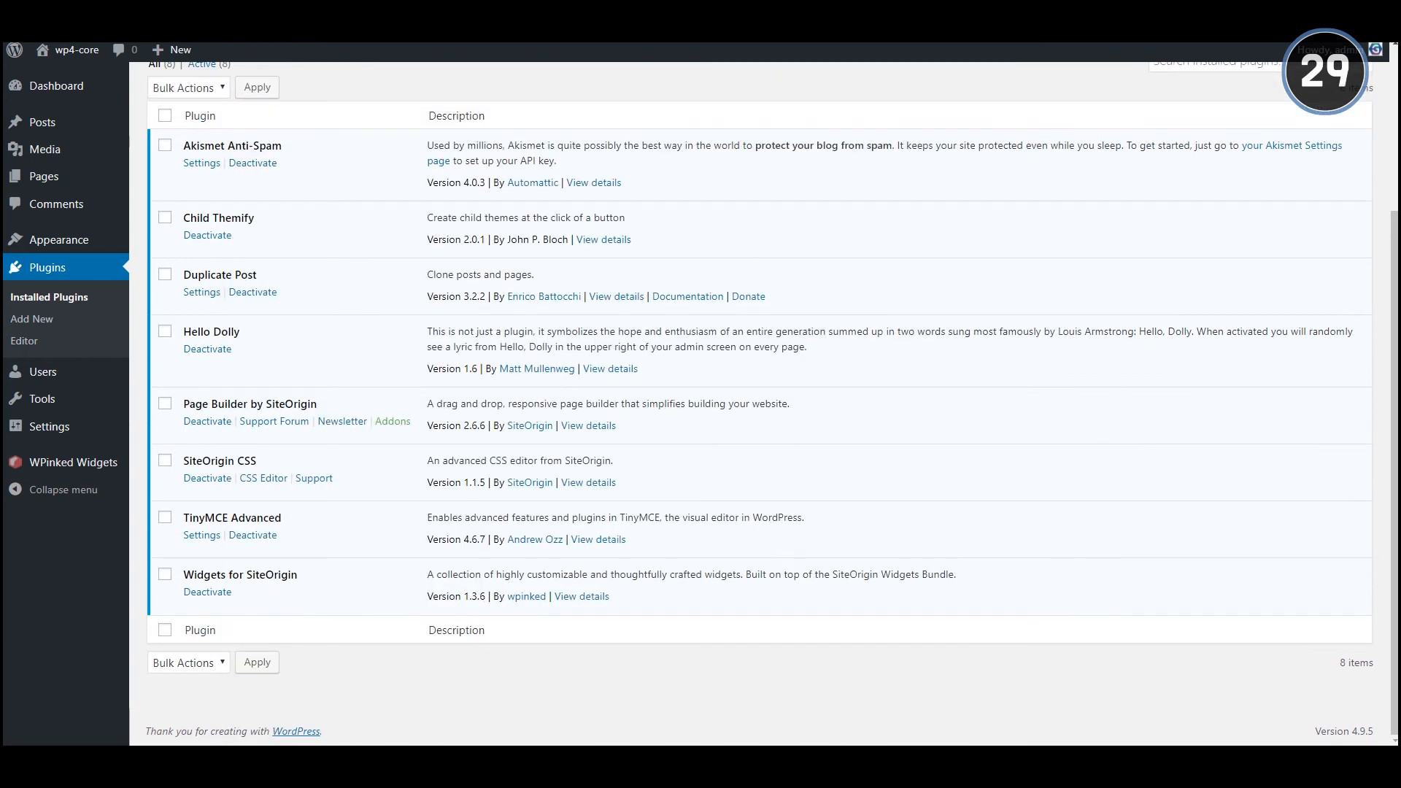
left_click(646, 762)
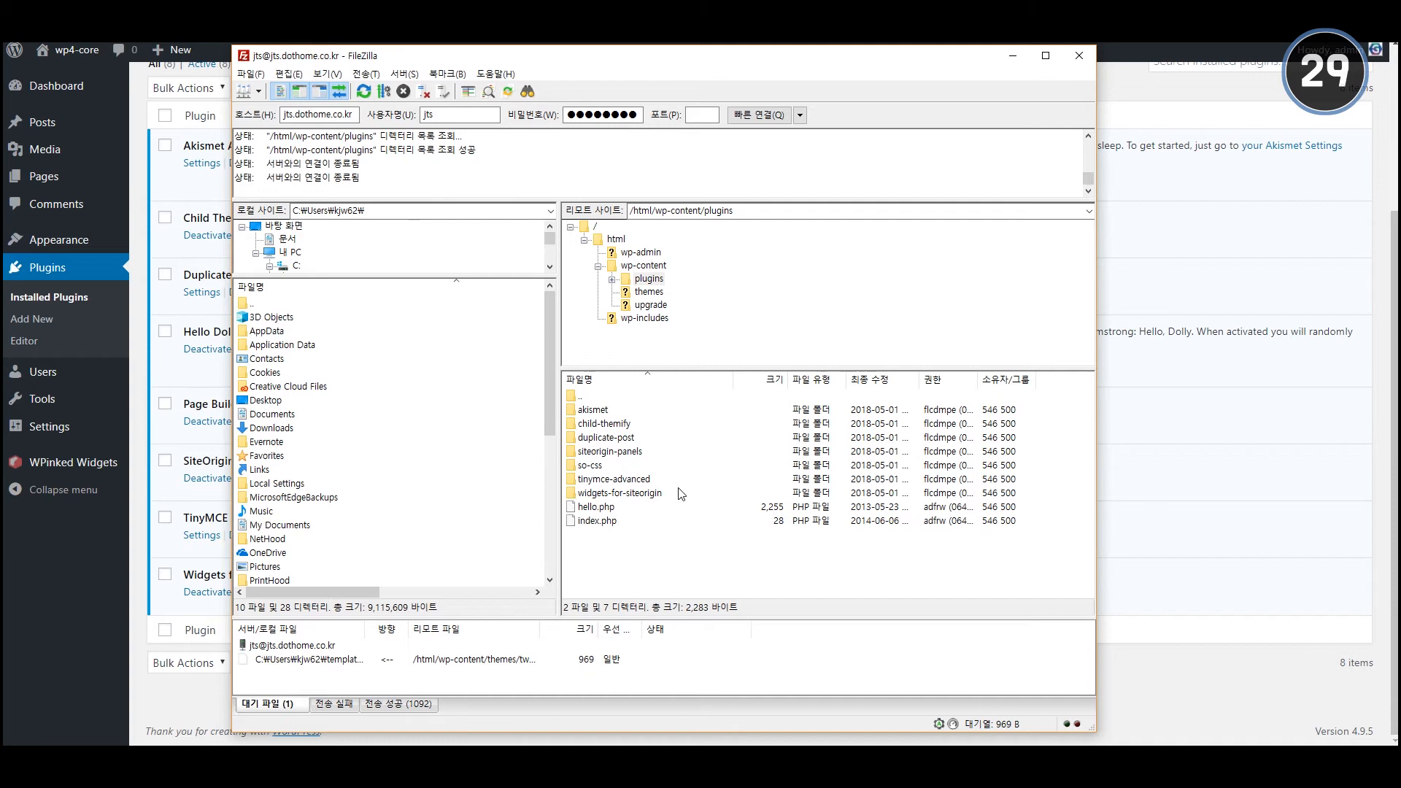
- Browse the remote wp-content folder and its themes subfolder, and return to the html root folder
double_click(581, 398)
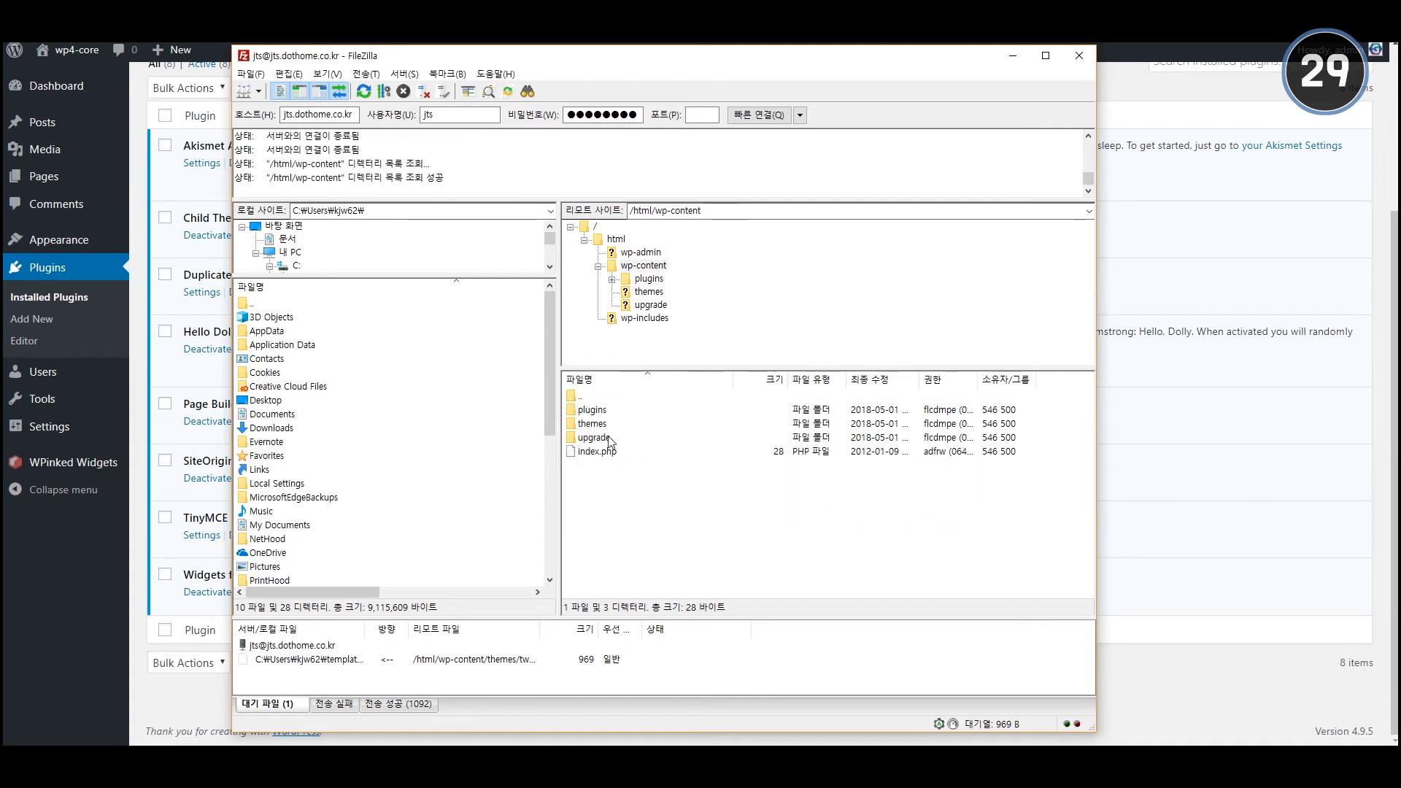
left_click(599, 424)
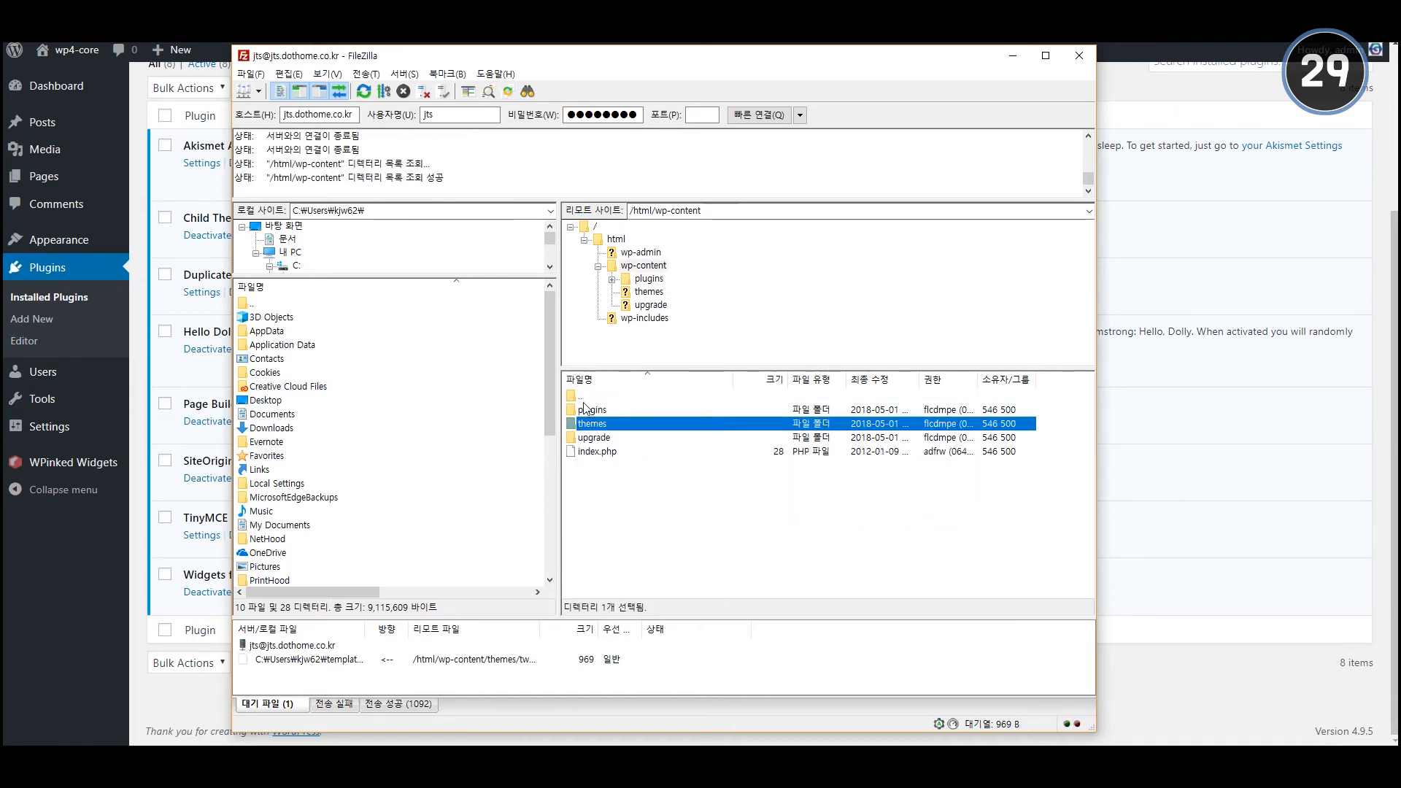
double_click(585, 422)
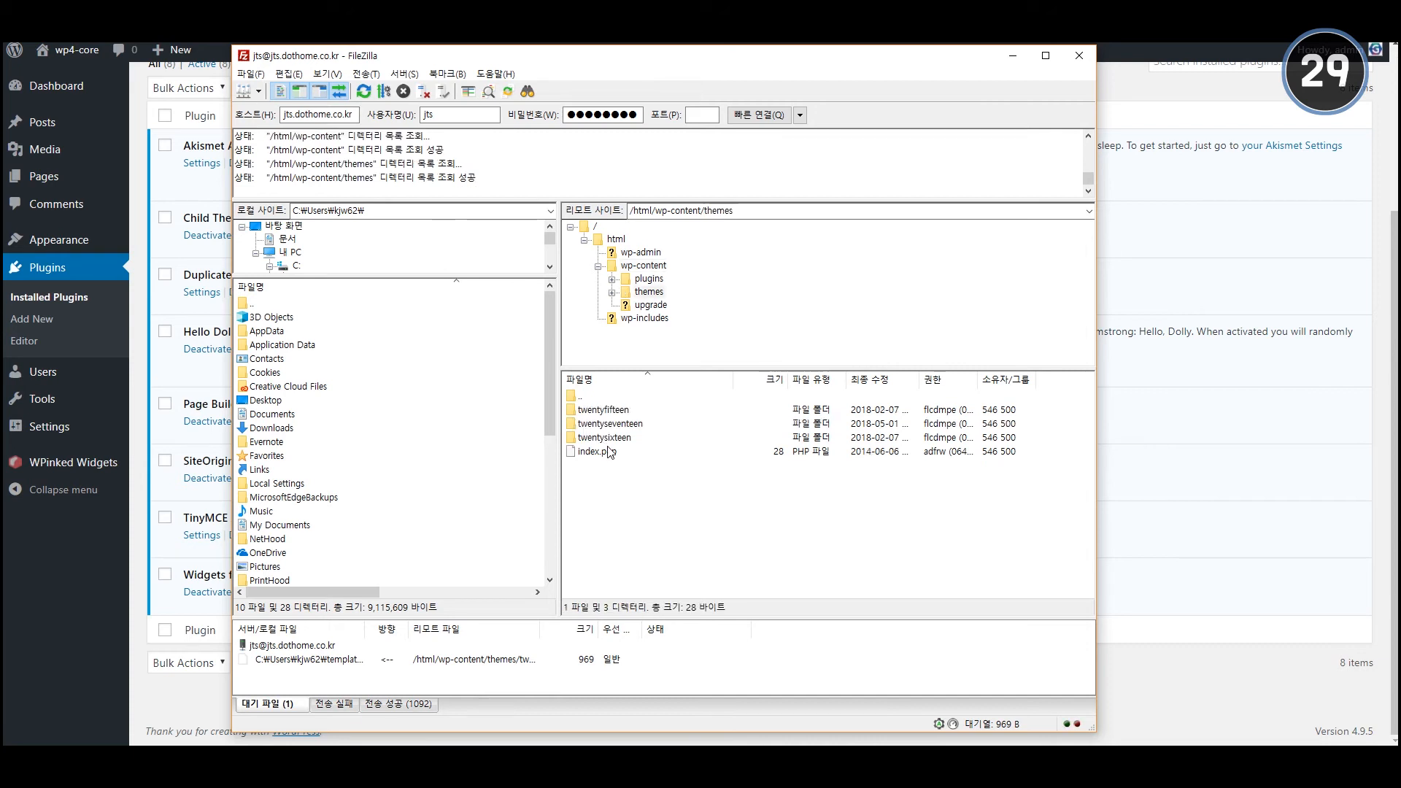
double_click(577, 397)
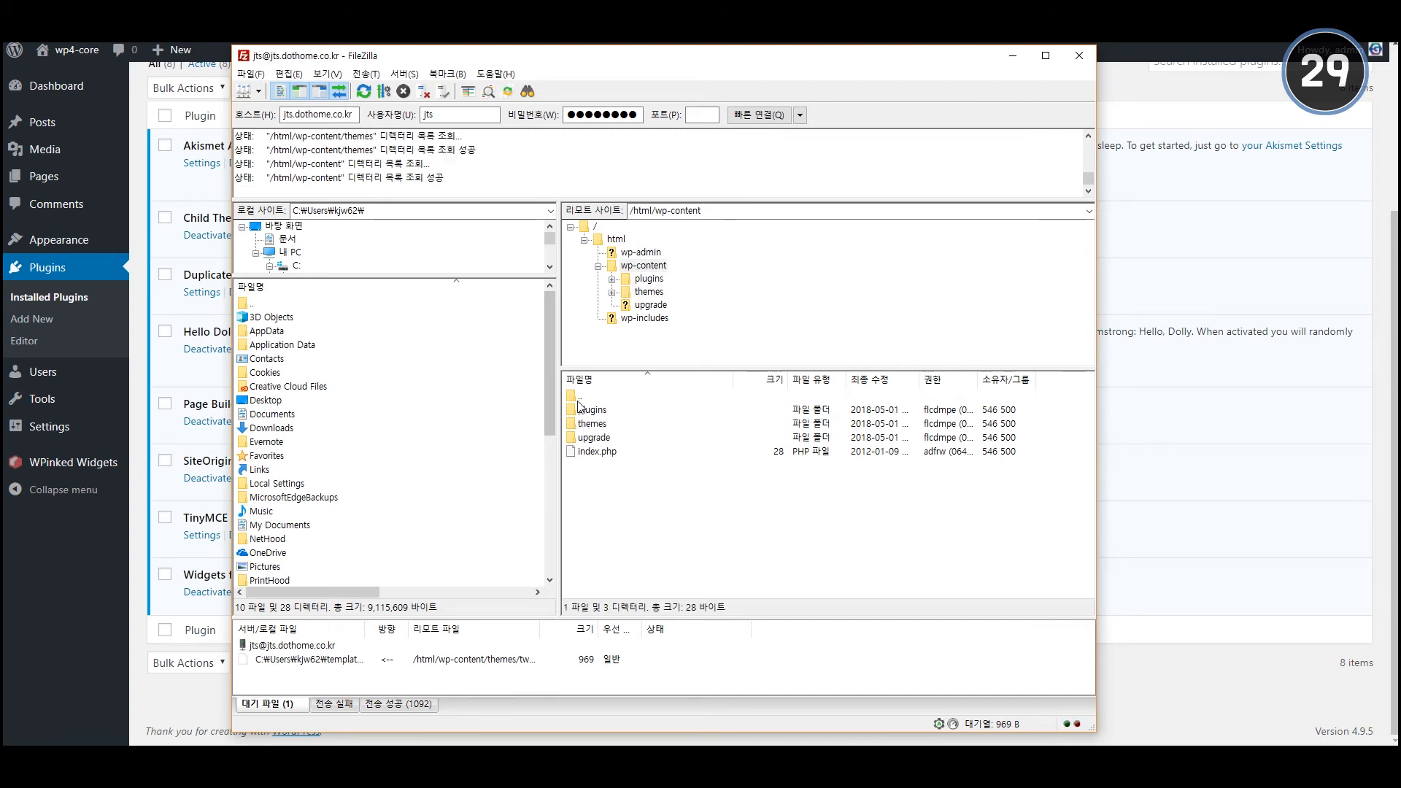
double_click(581, 397)
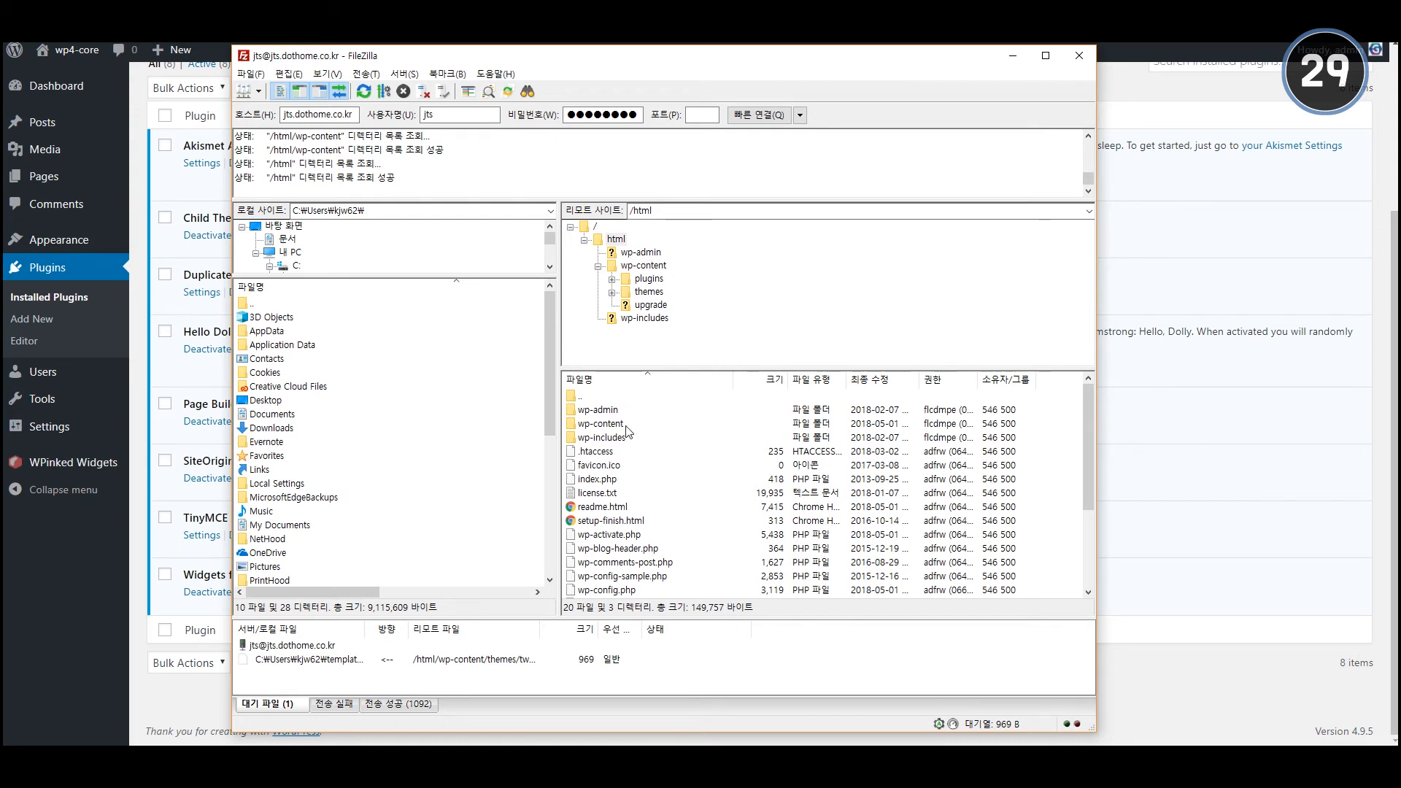
left_click(598, 409)
double_click(601, 423)
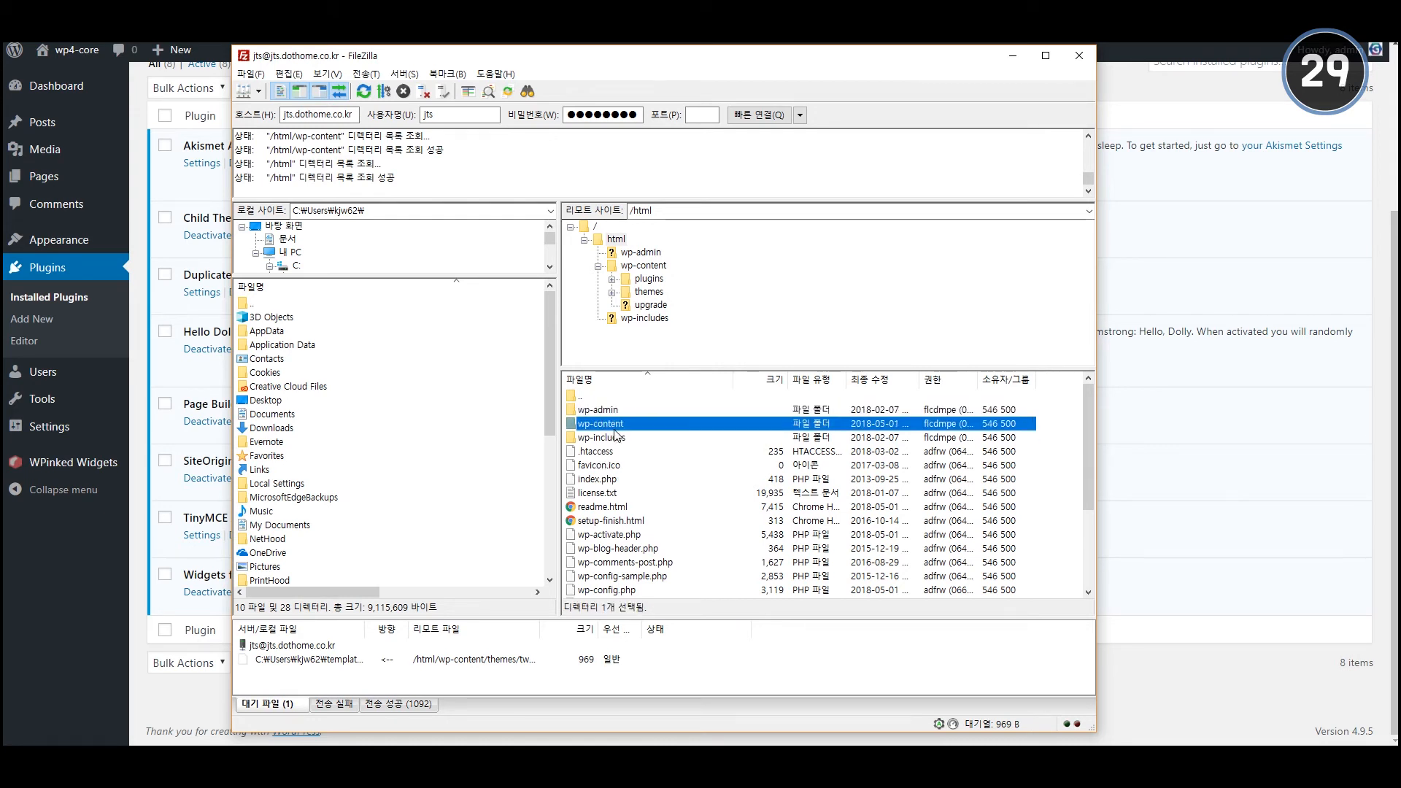
key("BackSpace")
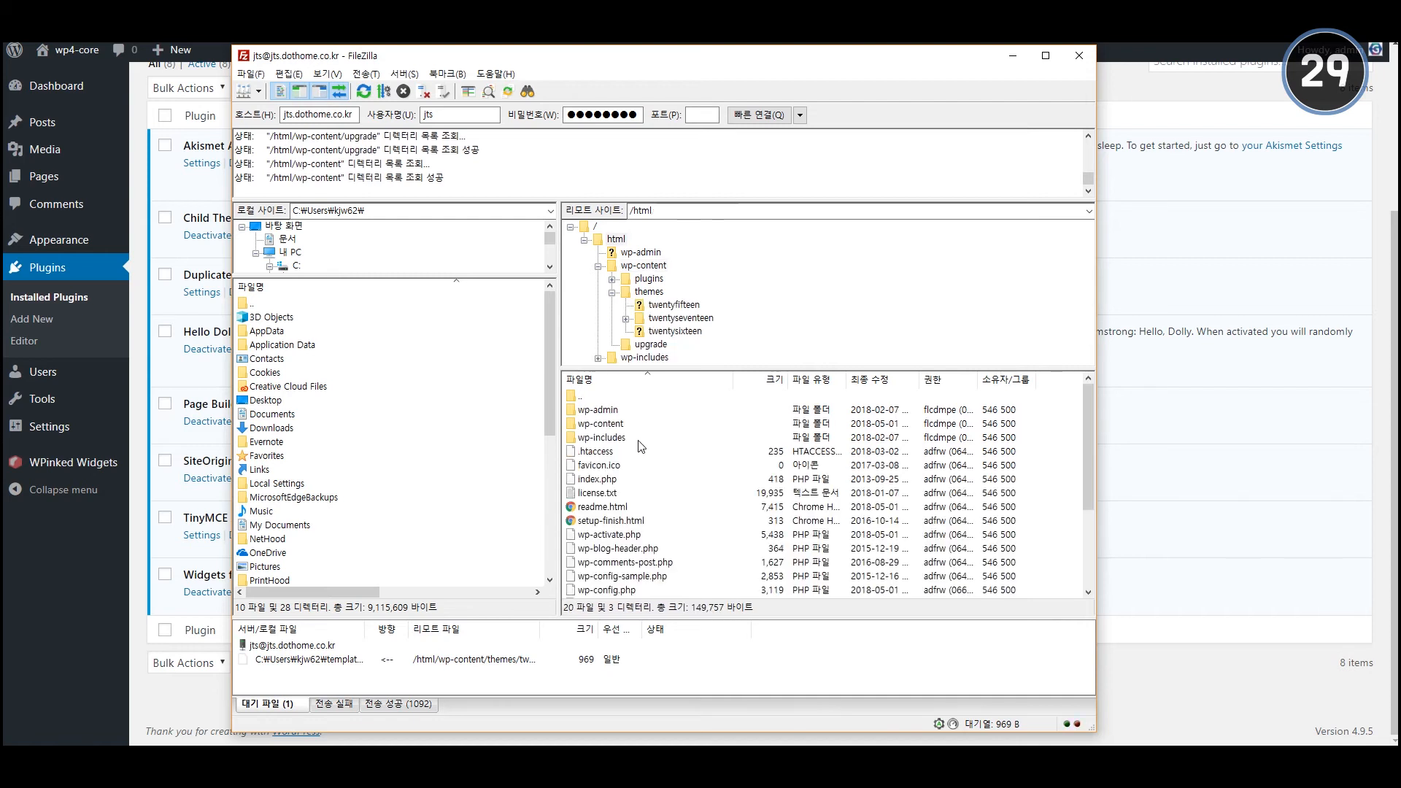
- Examine the contents of the remote wp-admin folder and its images subfolder, and return to wp-admin
double_click(632, 409)
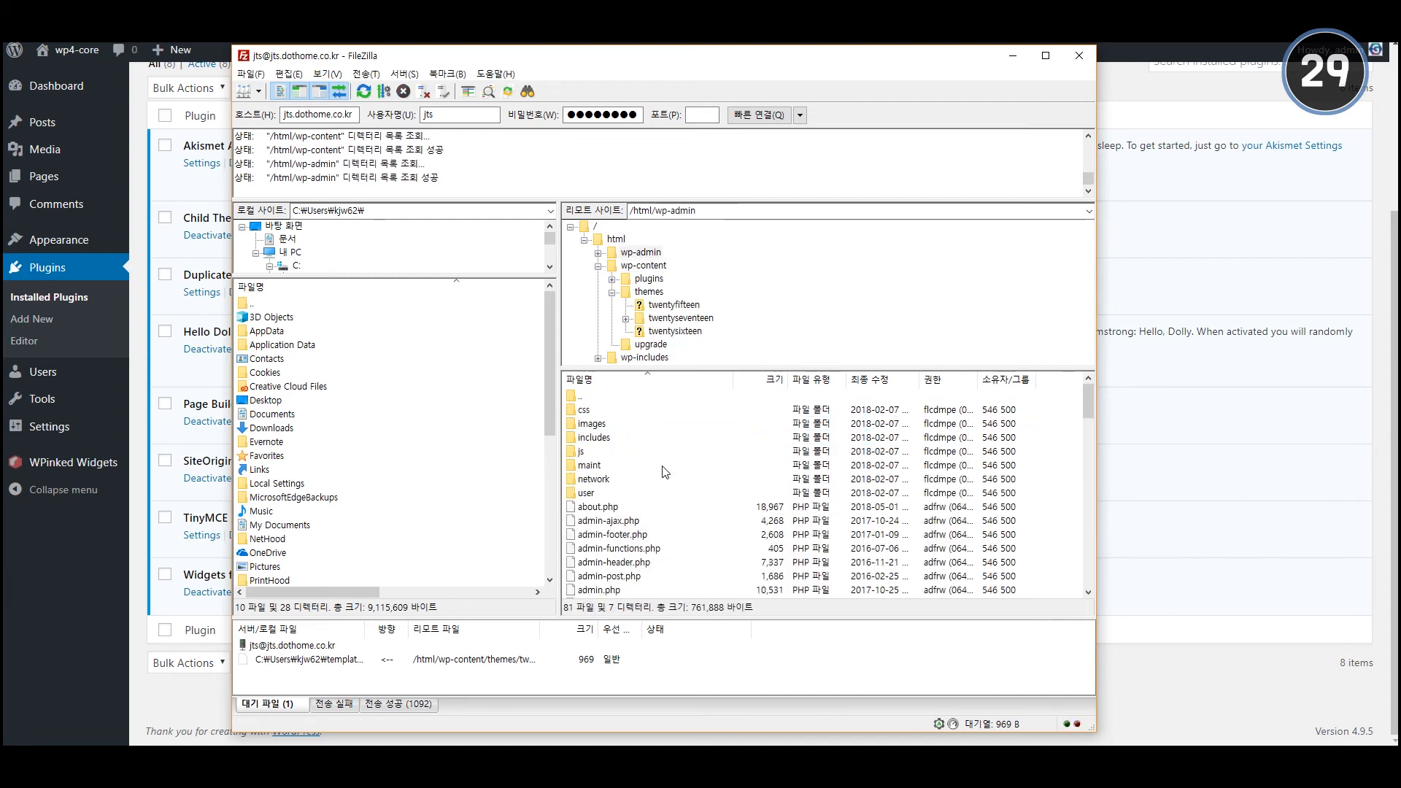
double_click(632, 424)
scroll(691, 516, "down", 10)
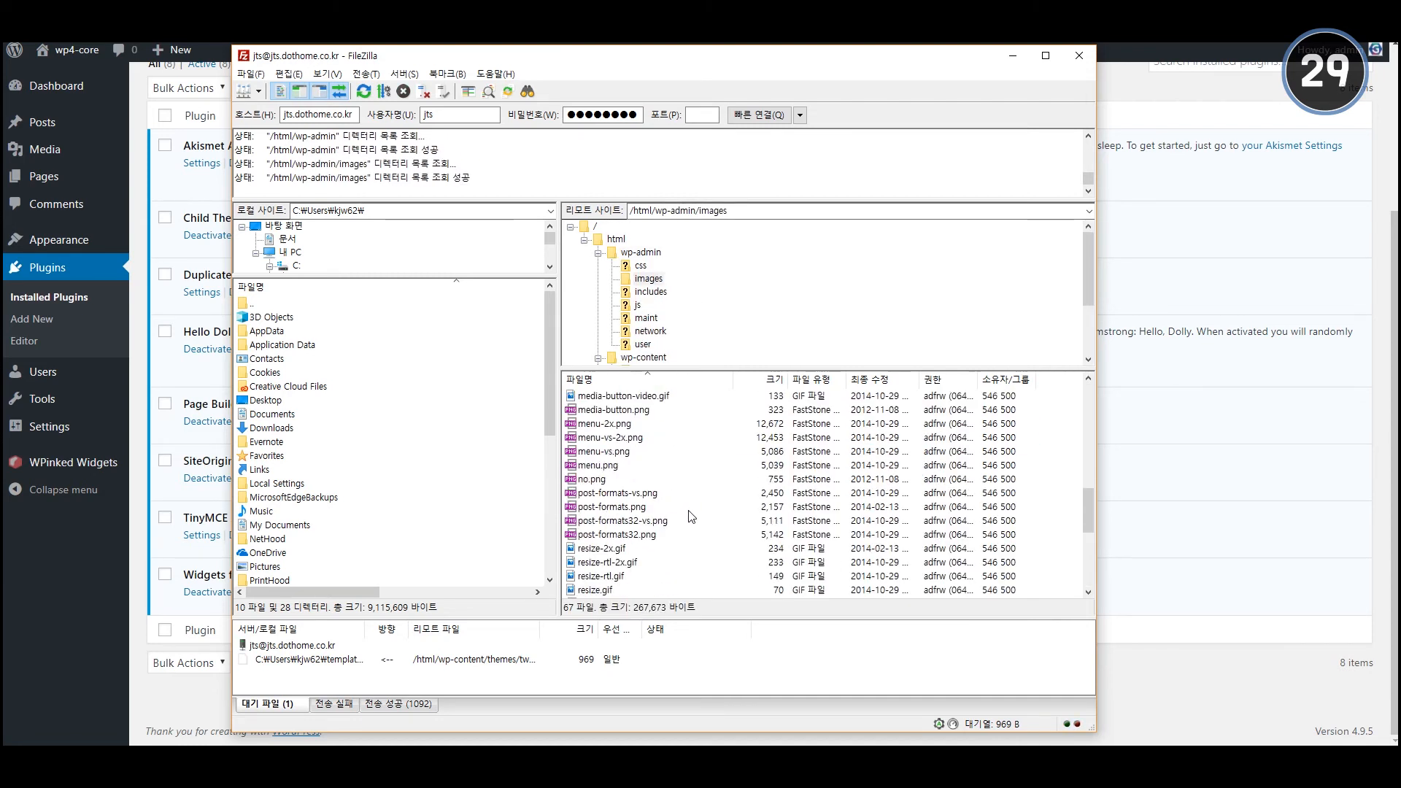
key("BackSpace")
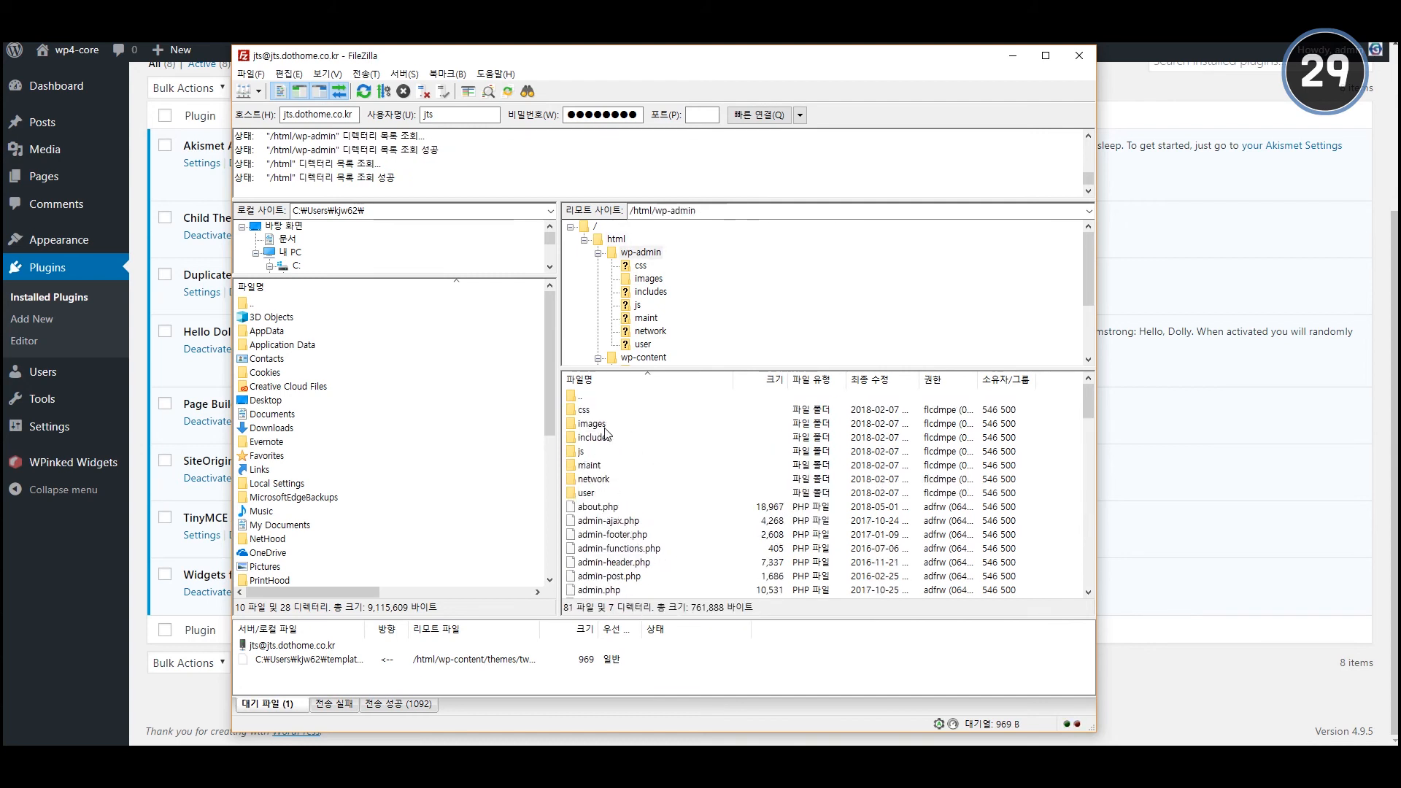
double_click(604, 426)
scroll(754, 519, "down", 6)
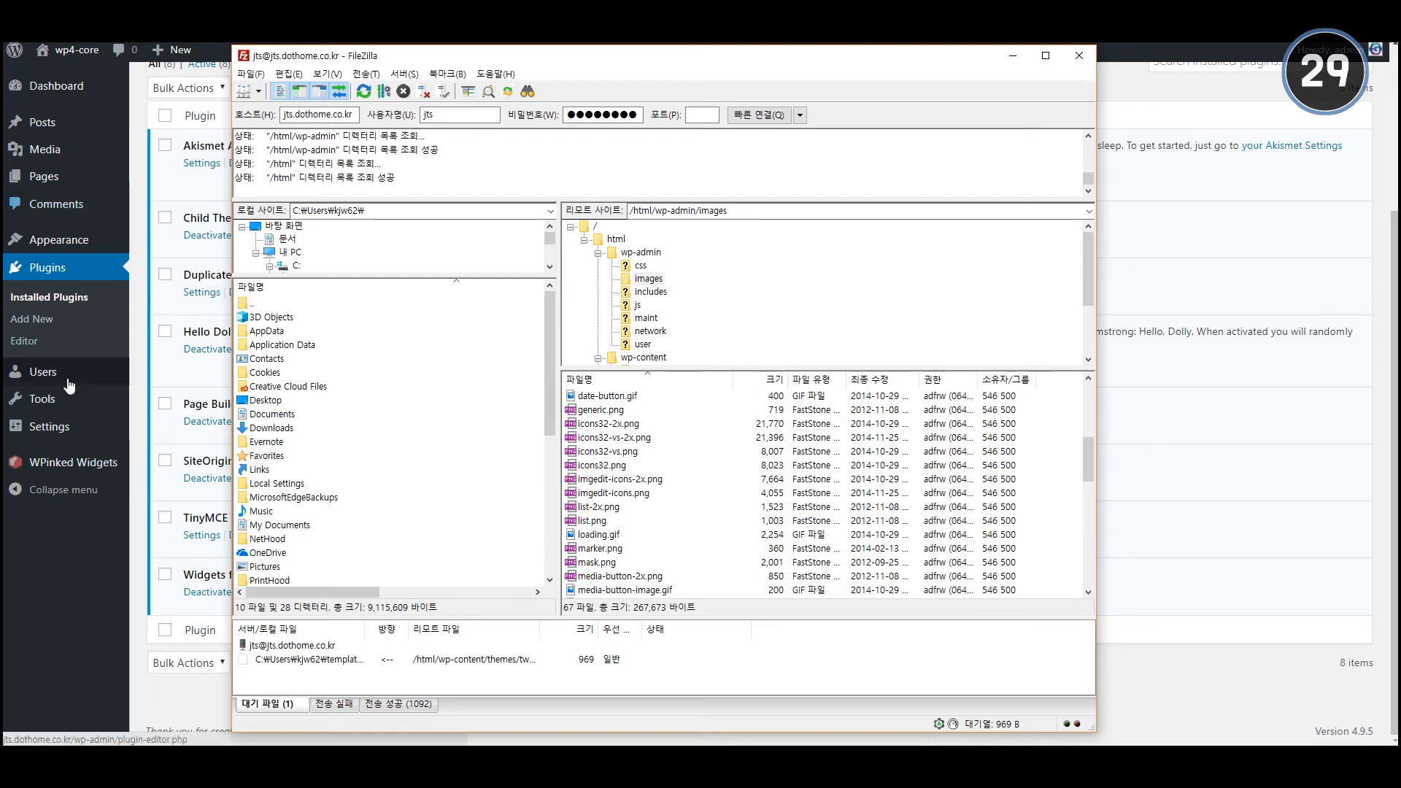
scroll(642, 445, "up", 6)
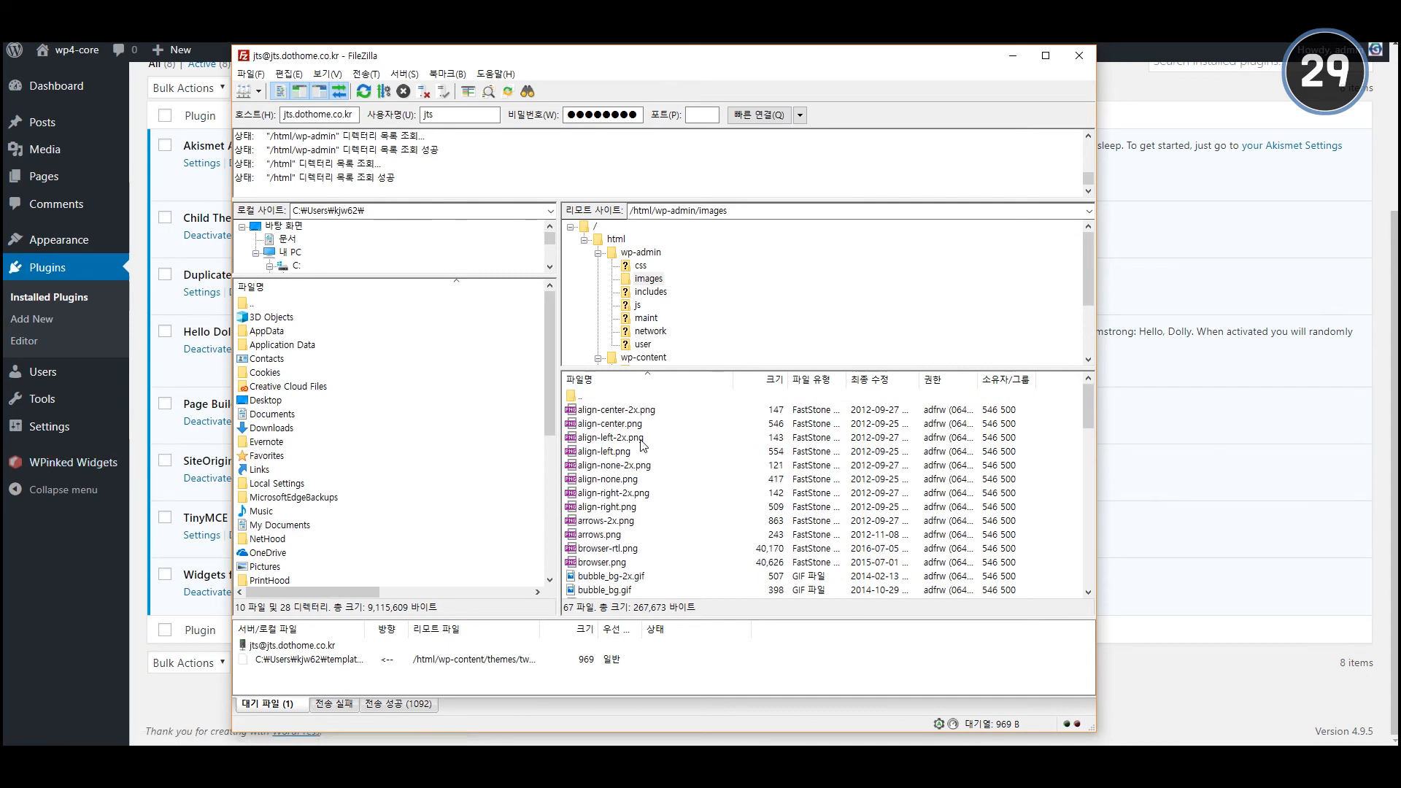
double_click(607, 397)
- Show the WordPress plugin list in the browser, and return to FileZilla at the remote html root folder
left_click(1014, 57)
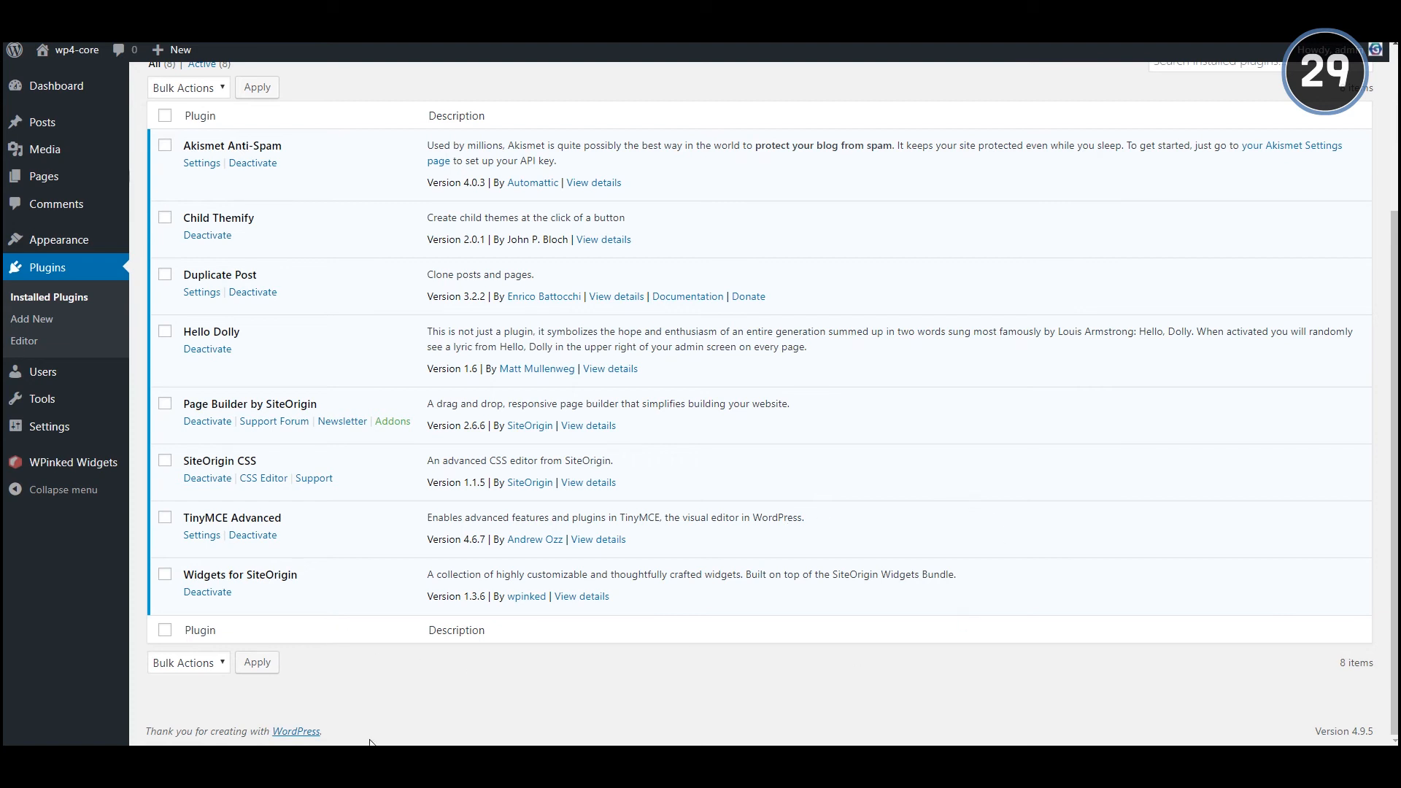
key("alt+Tab")
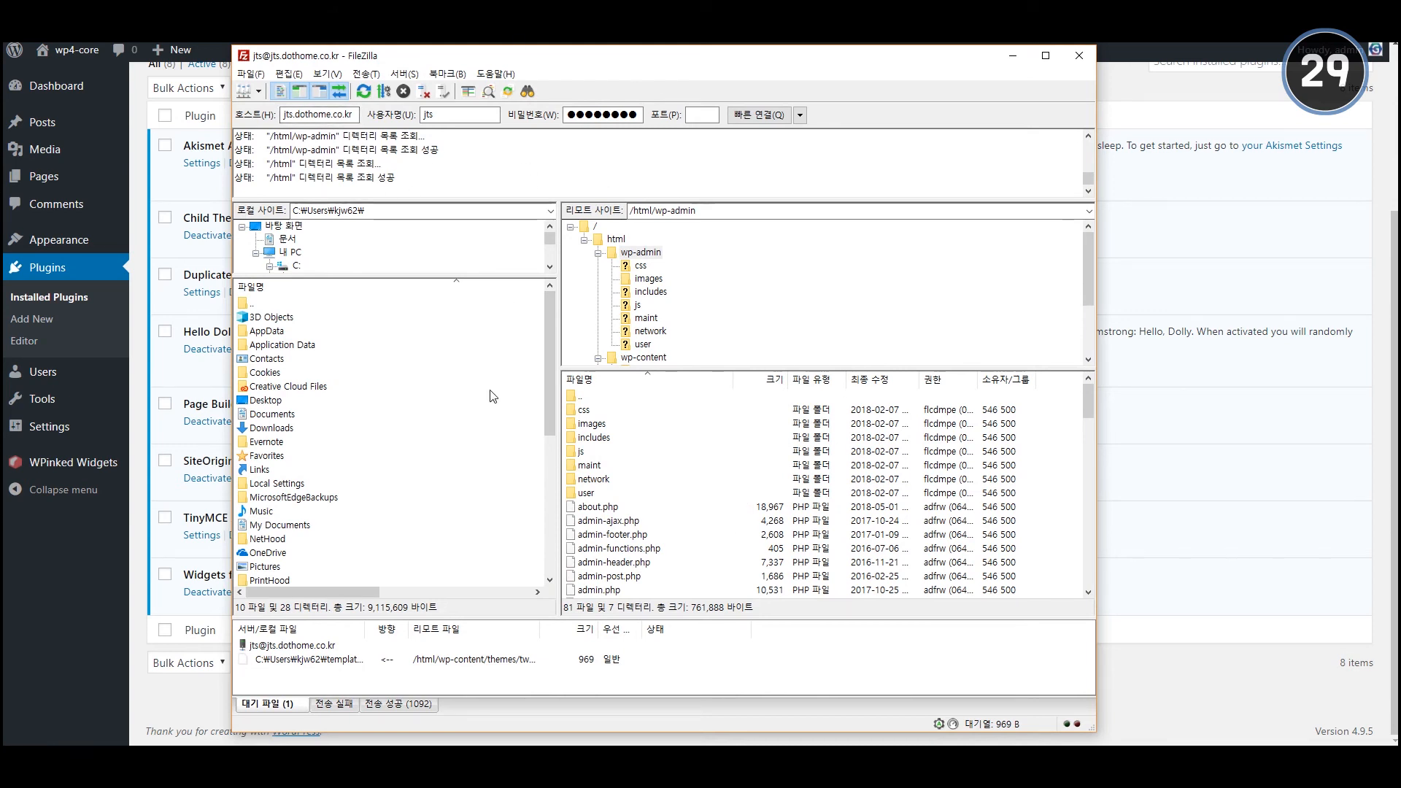
left_click(602, 398)
double_click(601, 397)
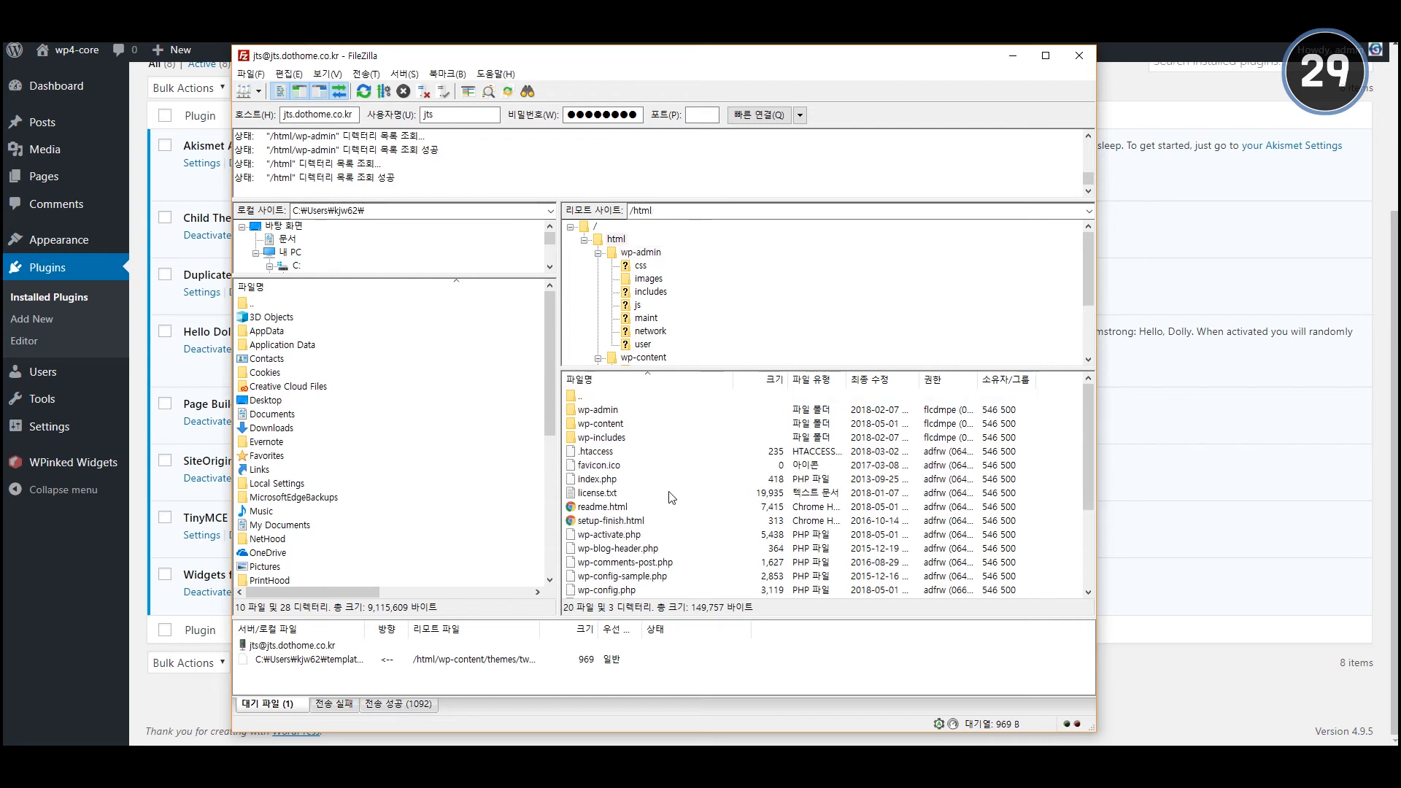
- Examine the WordPress core files and folders in the html root, including wp-load.php, wp-mail.php, wp-signup.php, wp-blog-header.php and wp-admin
scroll(675, 507, "down", 3)
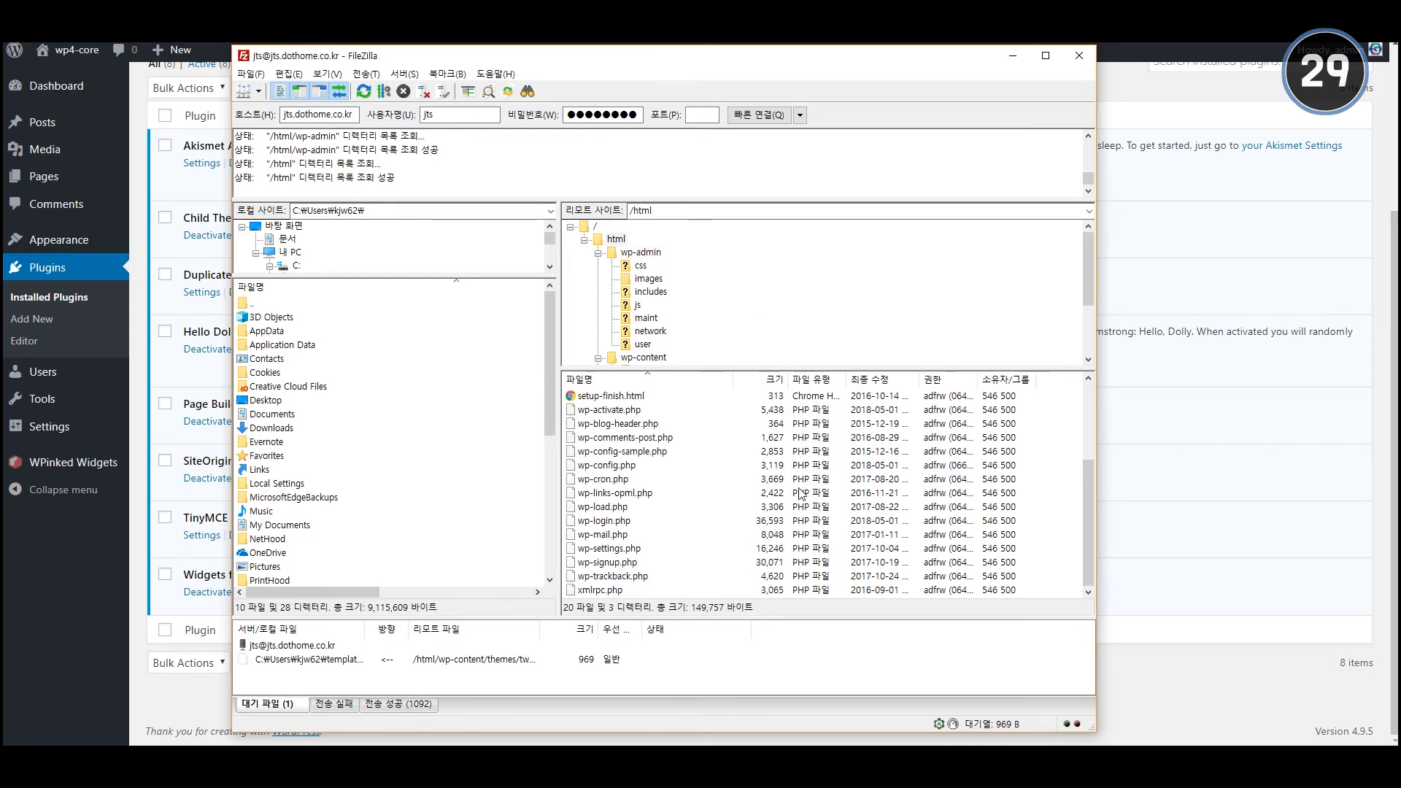
scroll(799, 463, "up", 3)
scroll(756, 517, "down", 3)
left_click(636, 508)
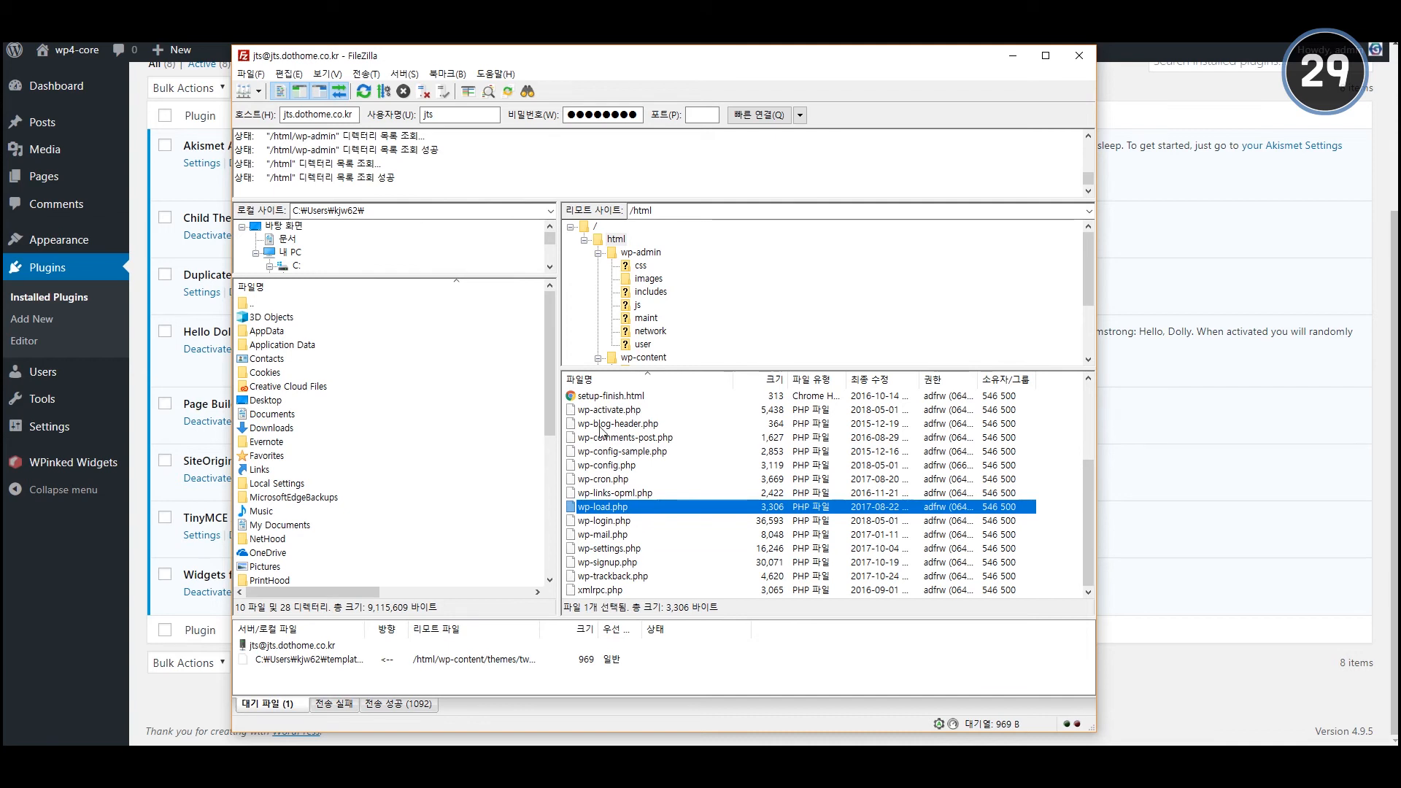
key("Down")
key("Down")
key("Down")
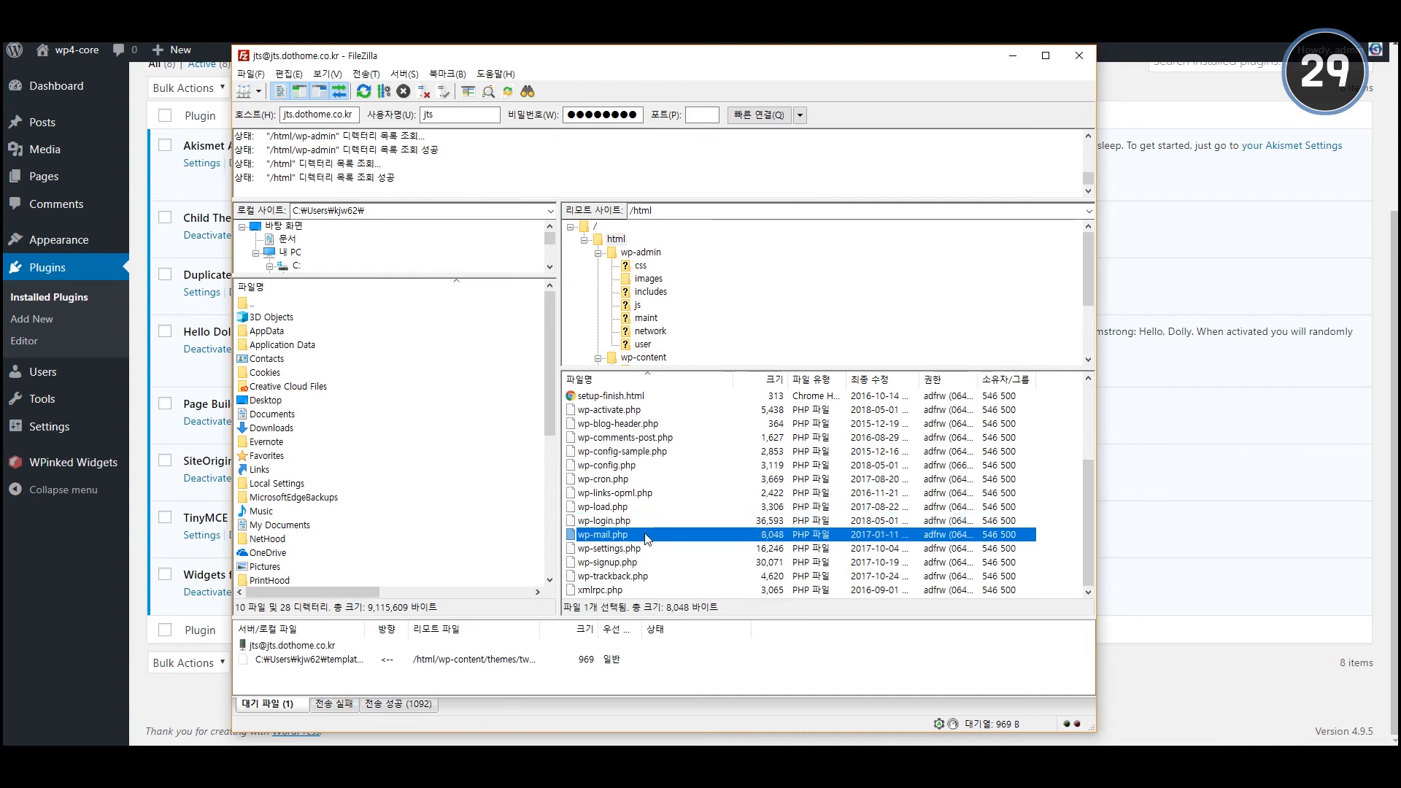
left_click(632, 562)
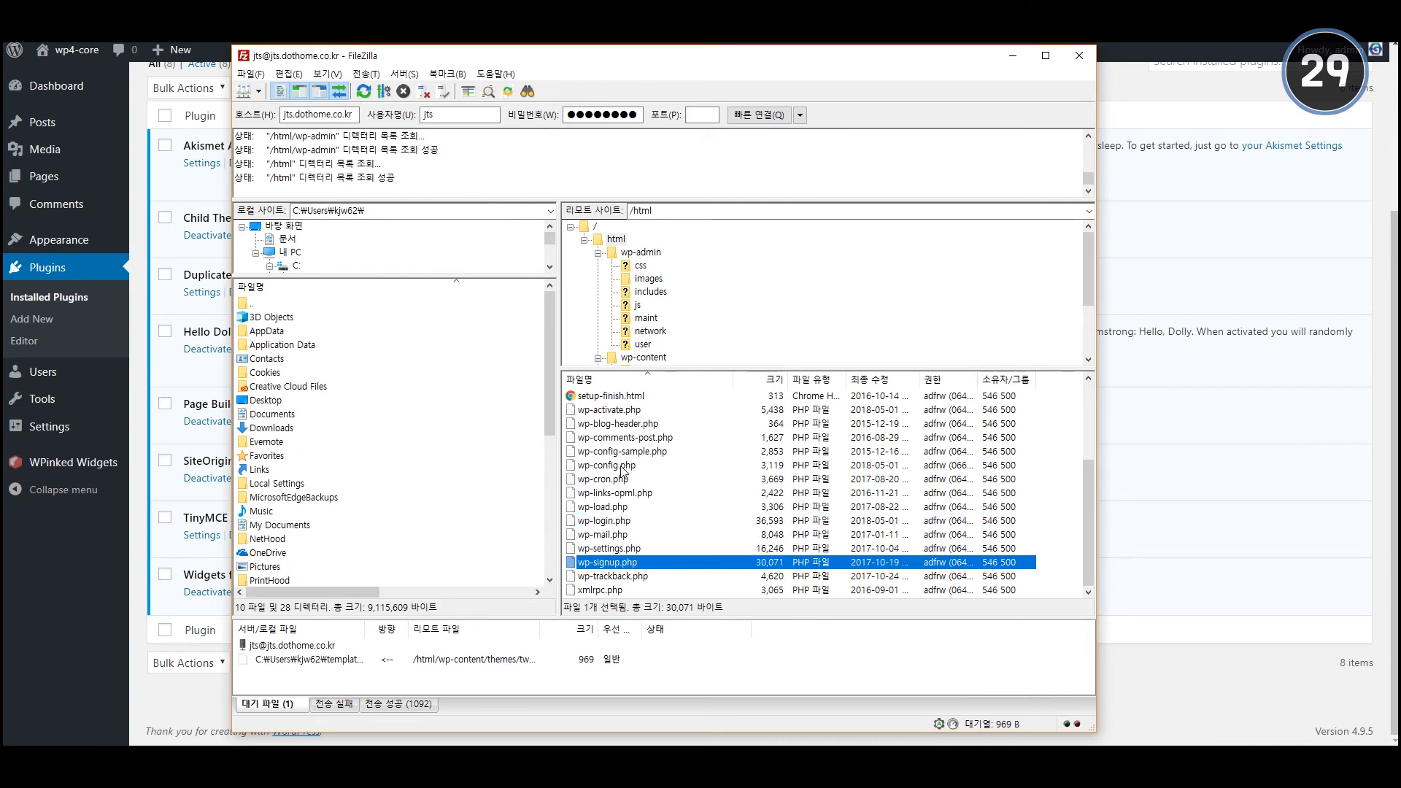
right_click(641, 424)
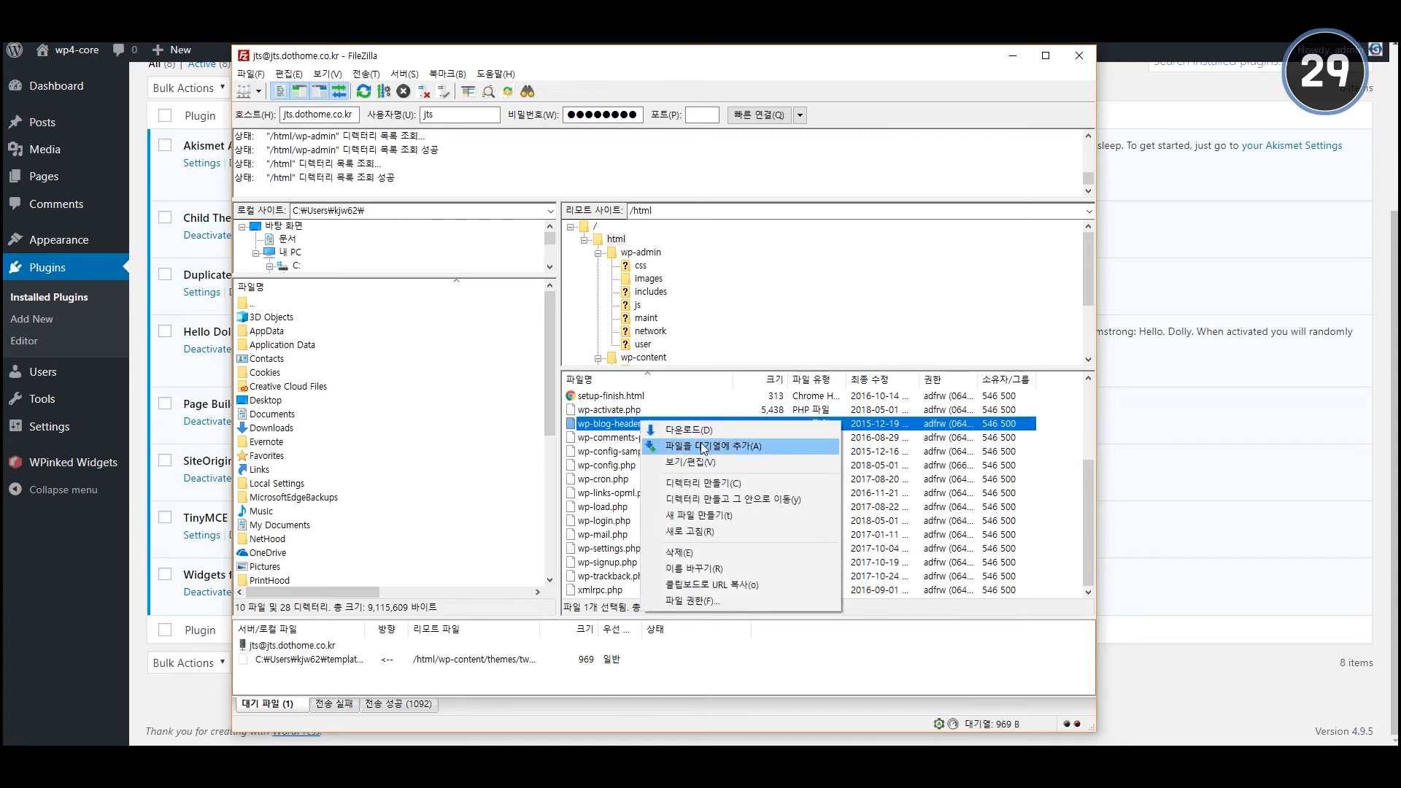
left_click(613, 421)
scroll(613, 421, "up", 3)
left_click(612, 411)
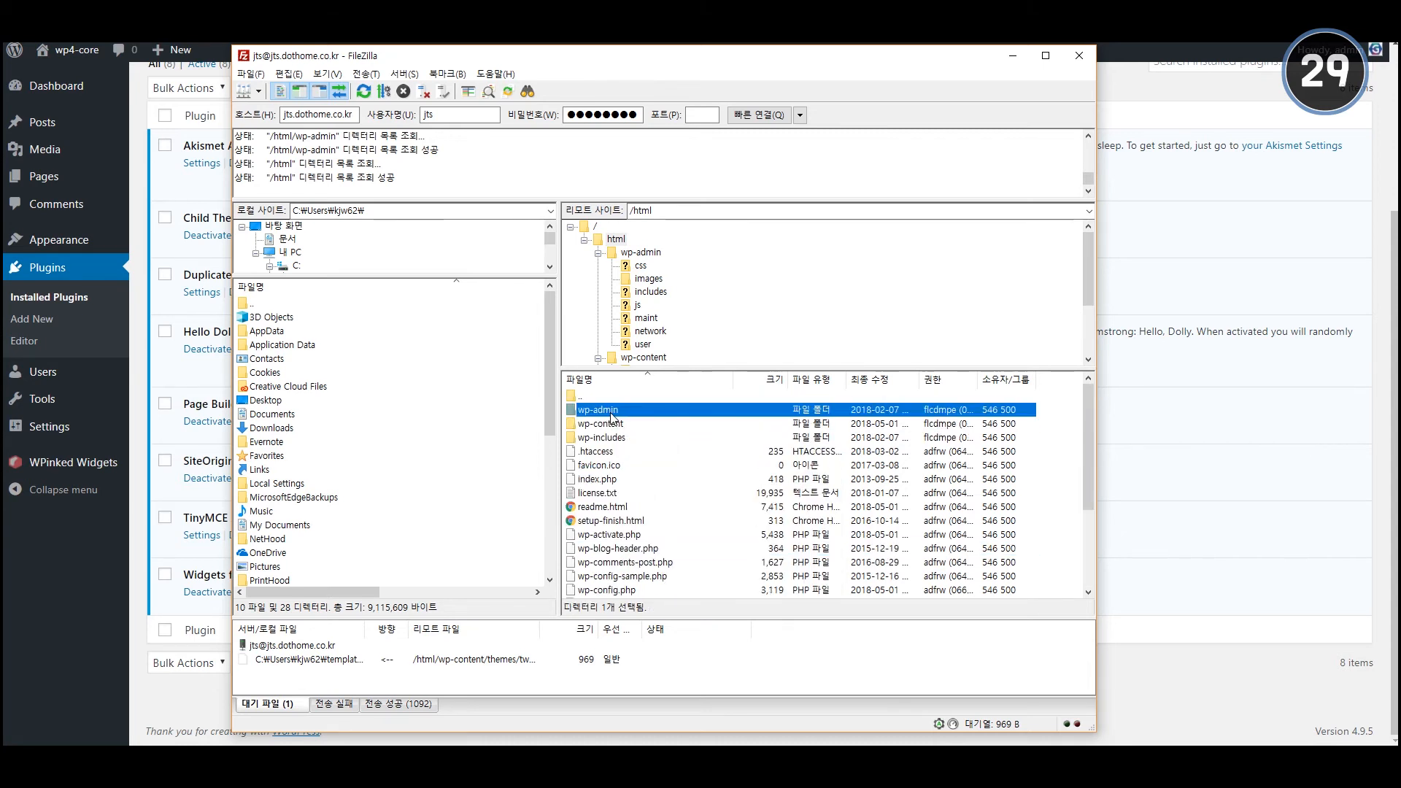
- Switch to the browser and open the WordPress plugin editor, accepting its warning, to examine the Akismet files, the _inc folder and the editable plugins
left_click(616, 29)
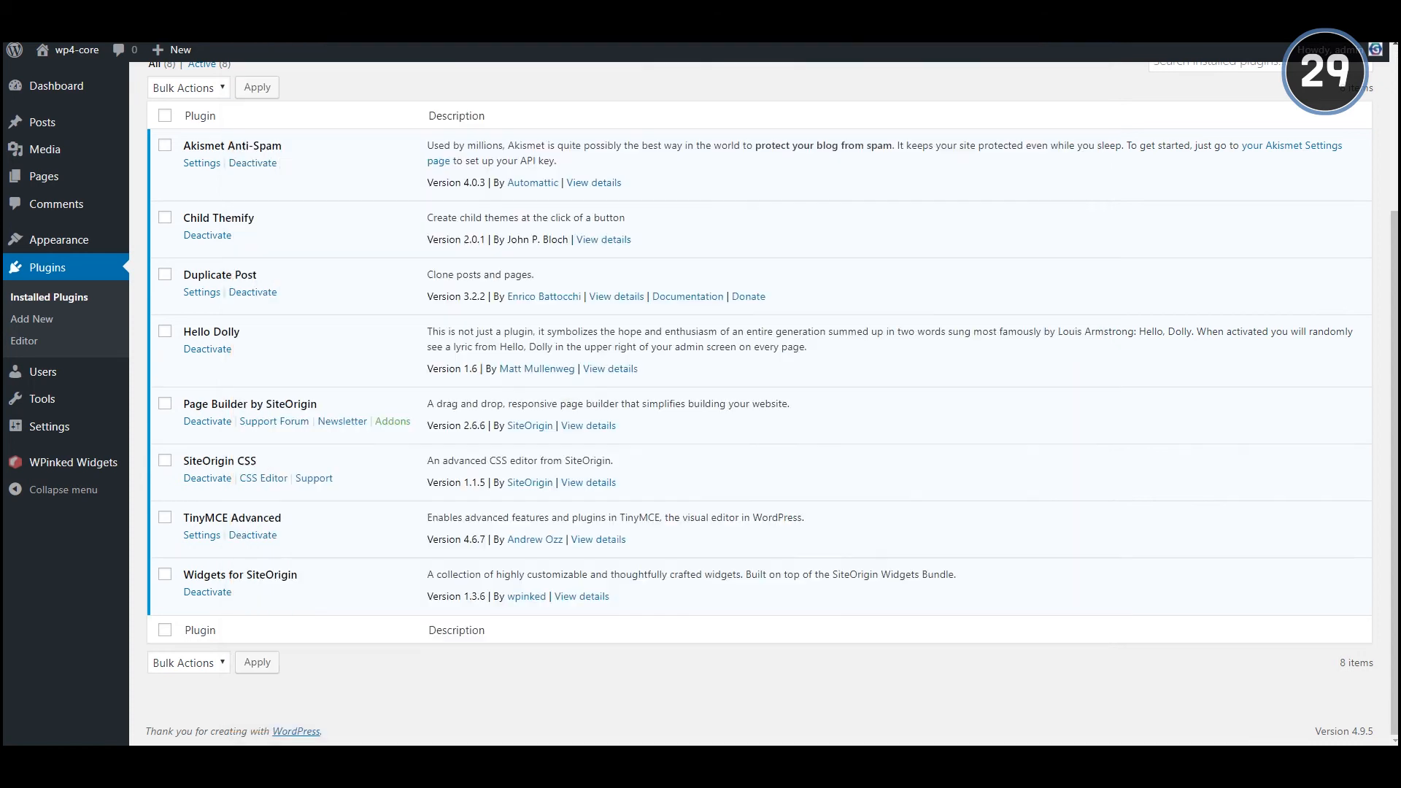
left_click(52, 343)
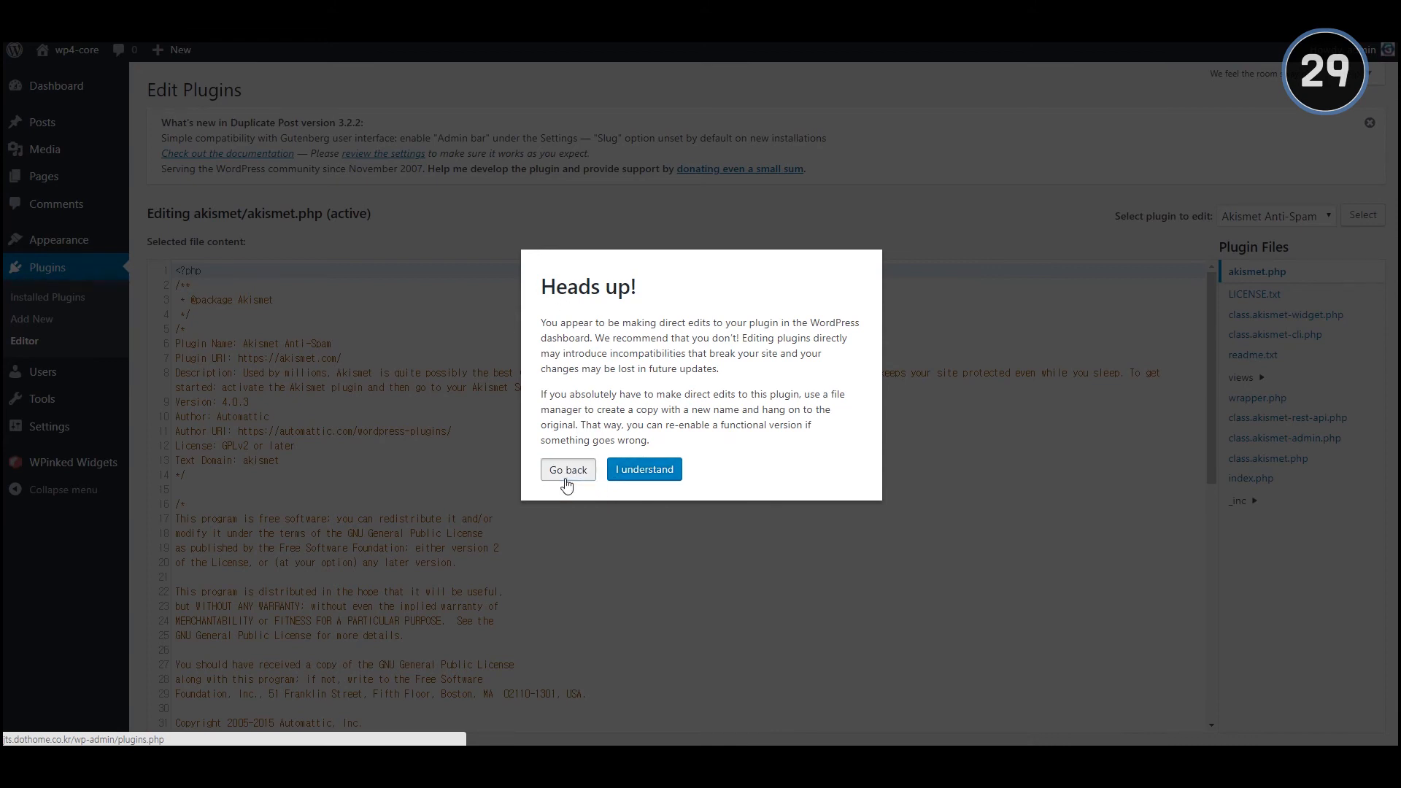
left_click(644, 469)
scroll(1049, 372, "down", 4)
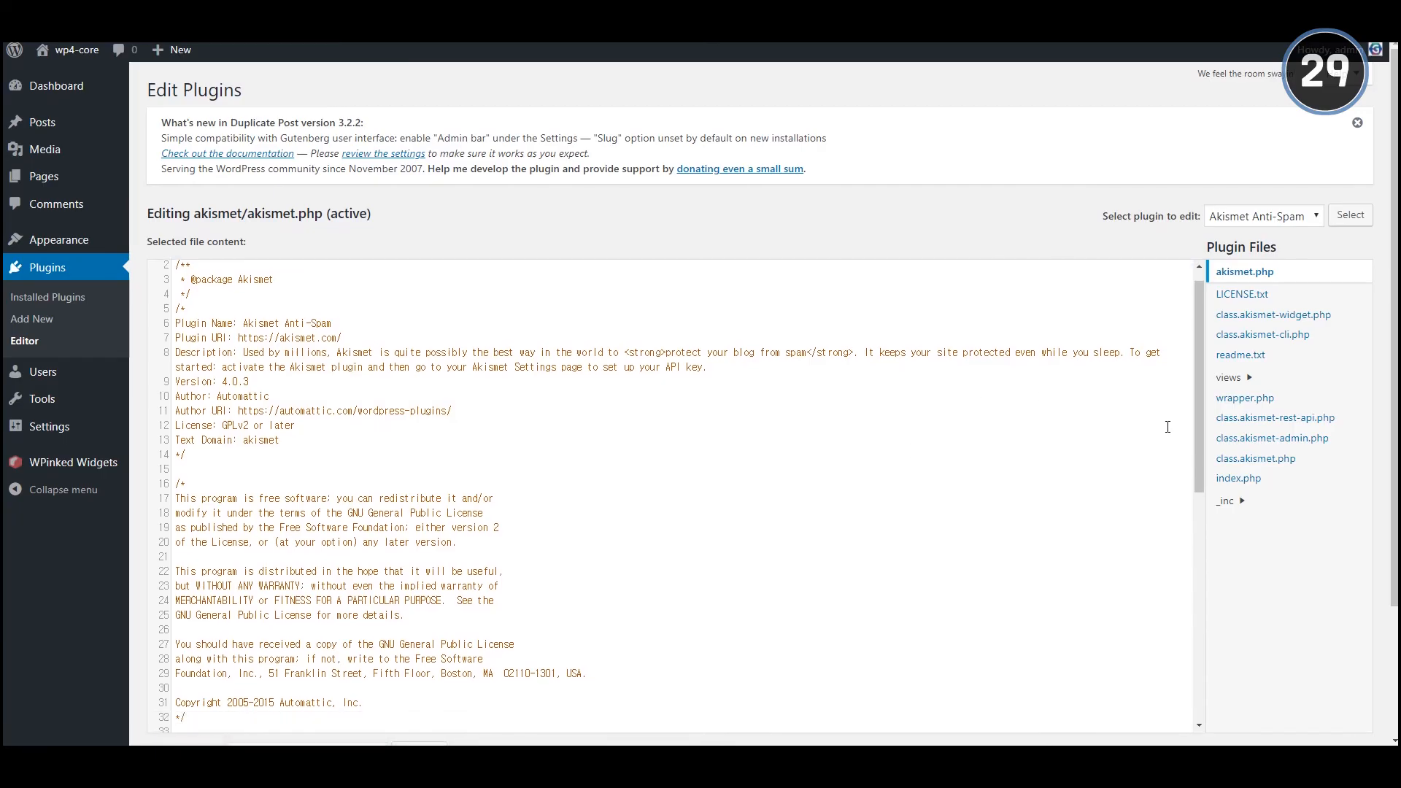
left_click(1249, 499)
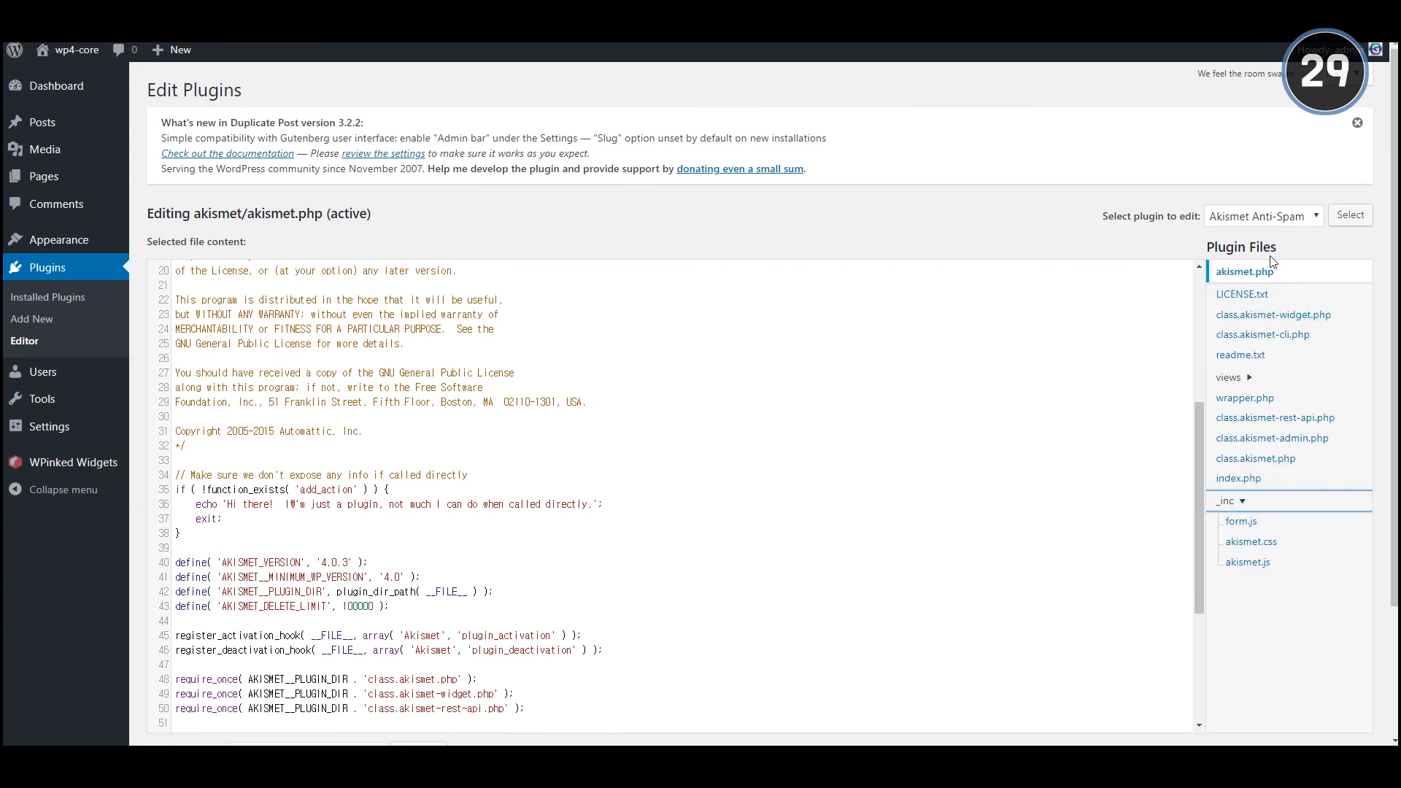
left_click(1282, 216)
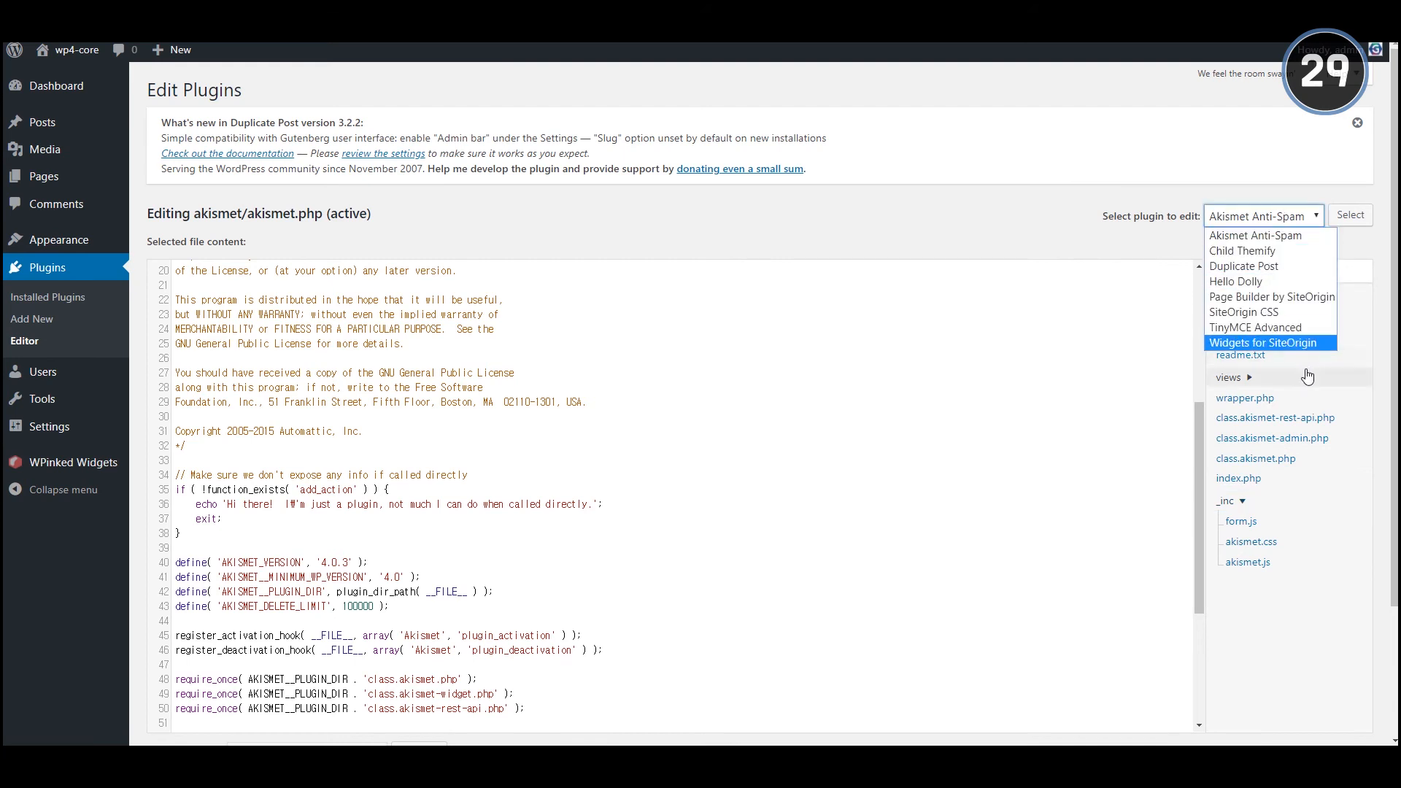
left_click(567, 210)
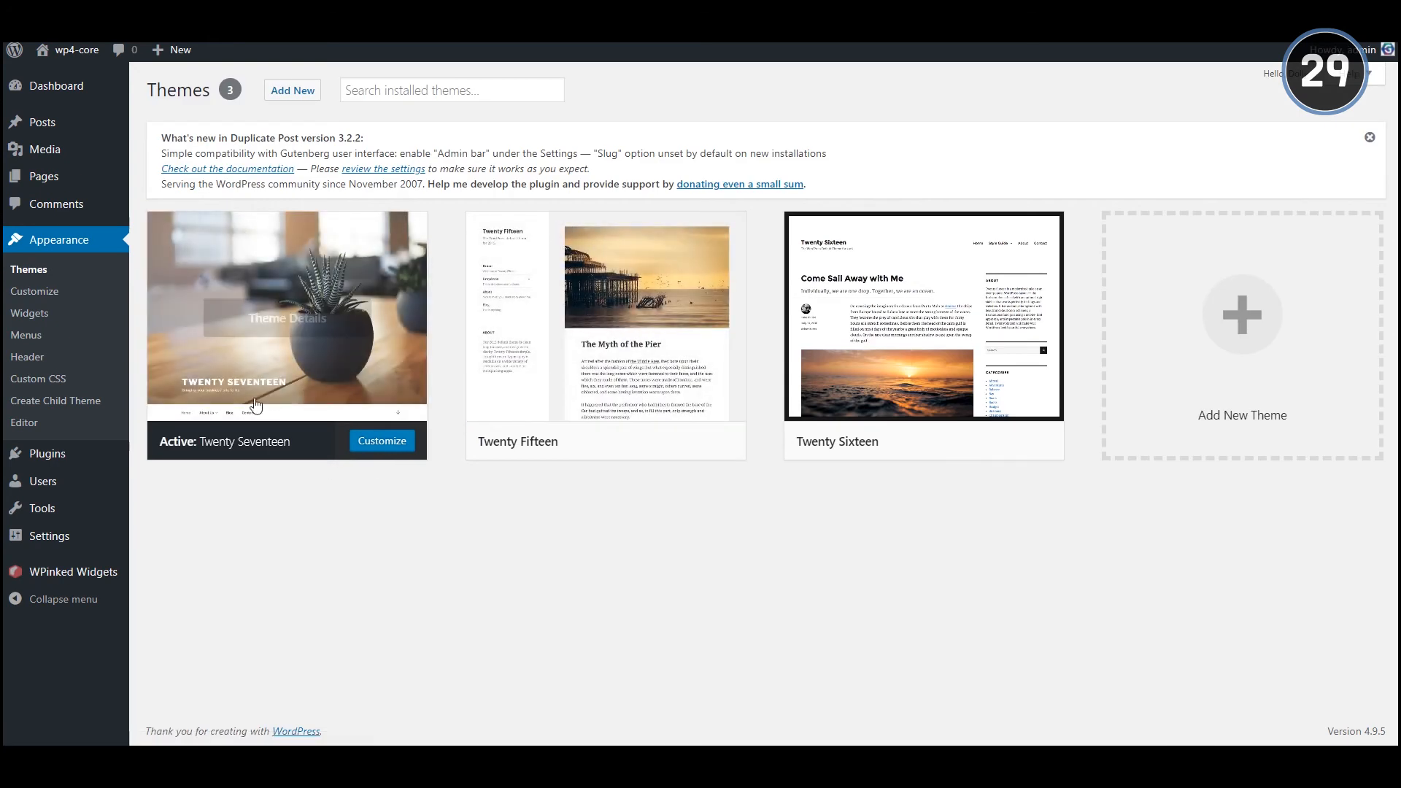
- Open the WordPress theme editor, accept its warning, and examine the Twenty Seventeen theme files and the style.css code
left_click(24, 422)
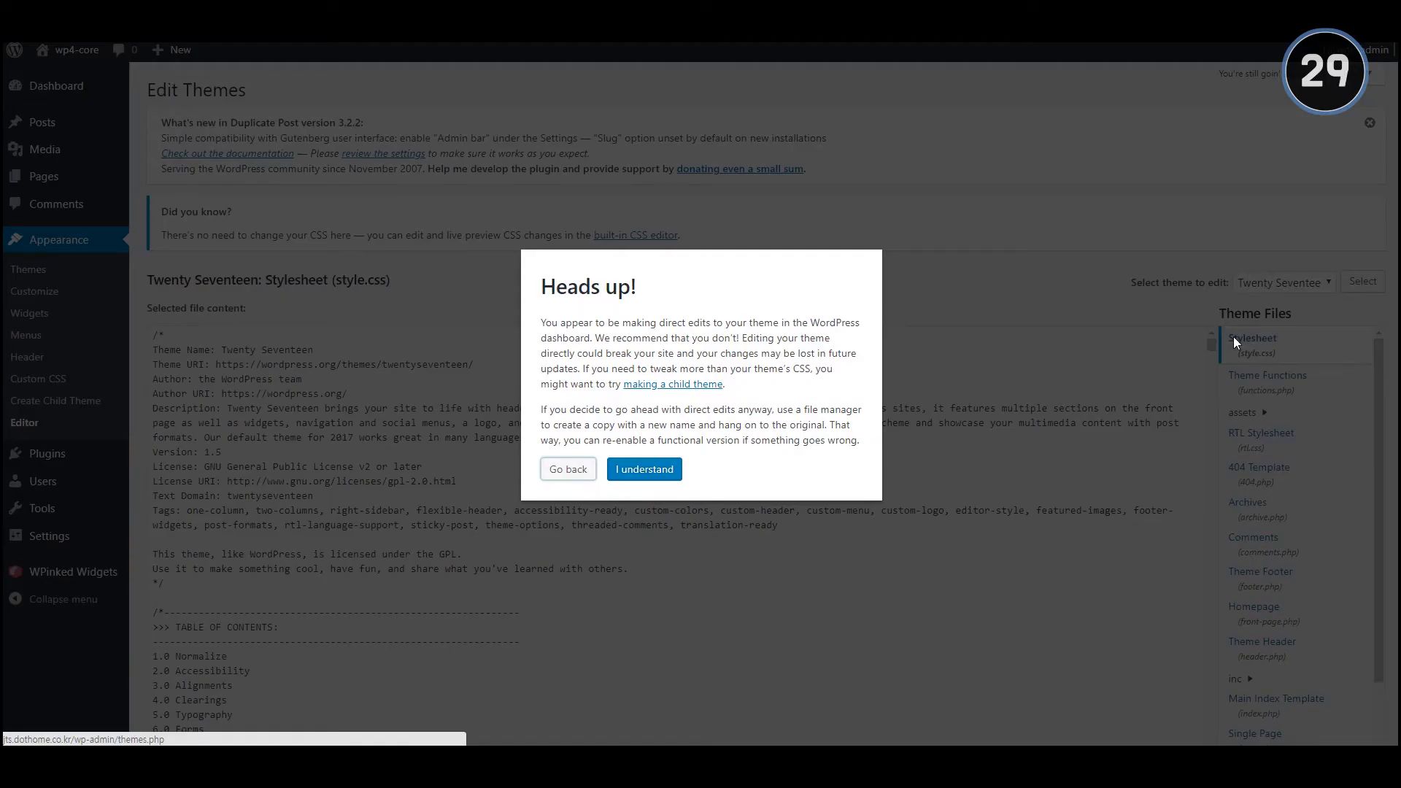
left_click(646, 470)
scroll(1266, 456, "down", 6)
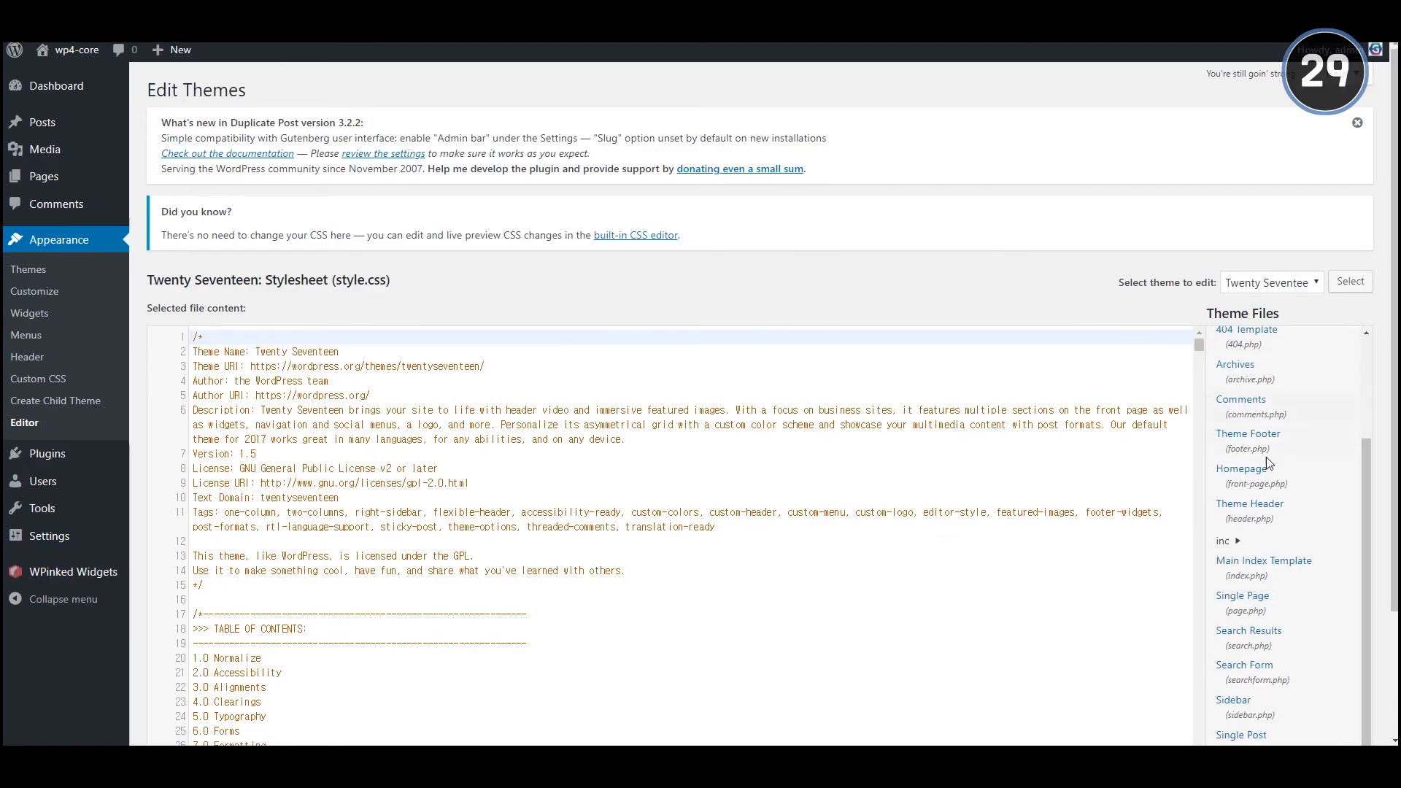
scroll(1262, 594, "up", 6)
scroll(1282, 577, "down", 6)
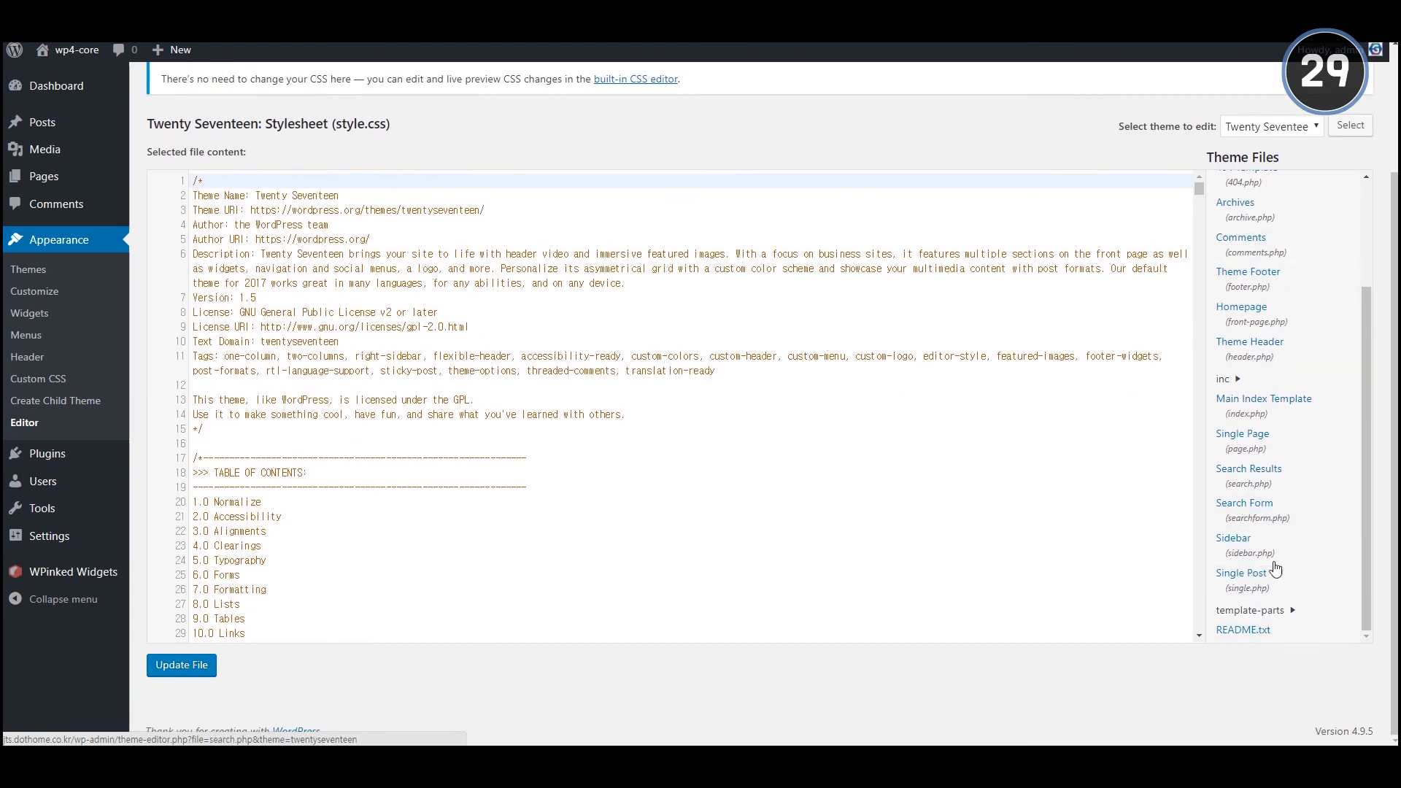
scroll(654, 548, "down", 12)
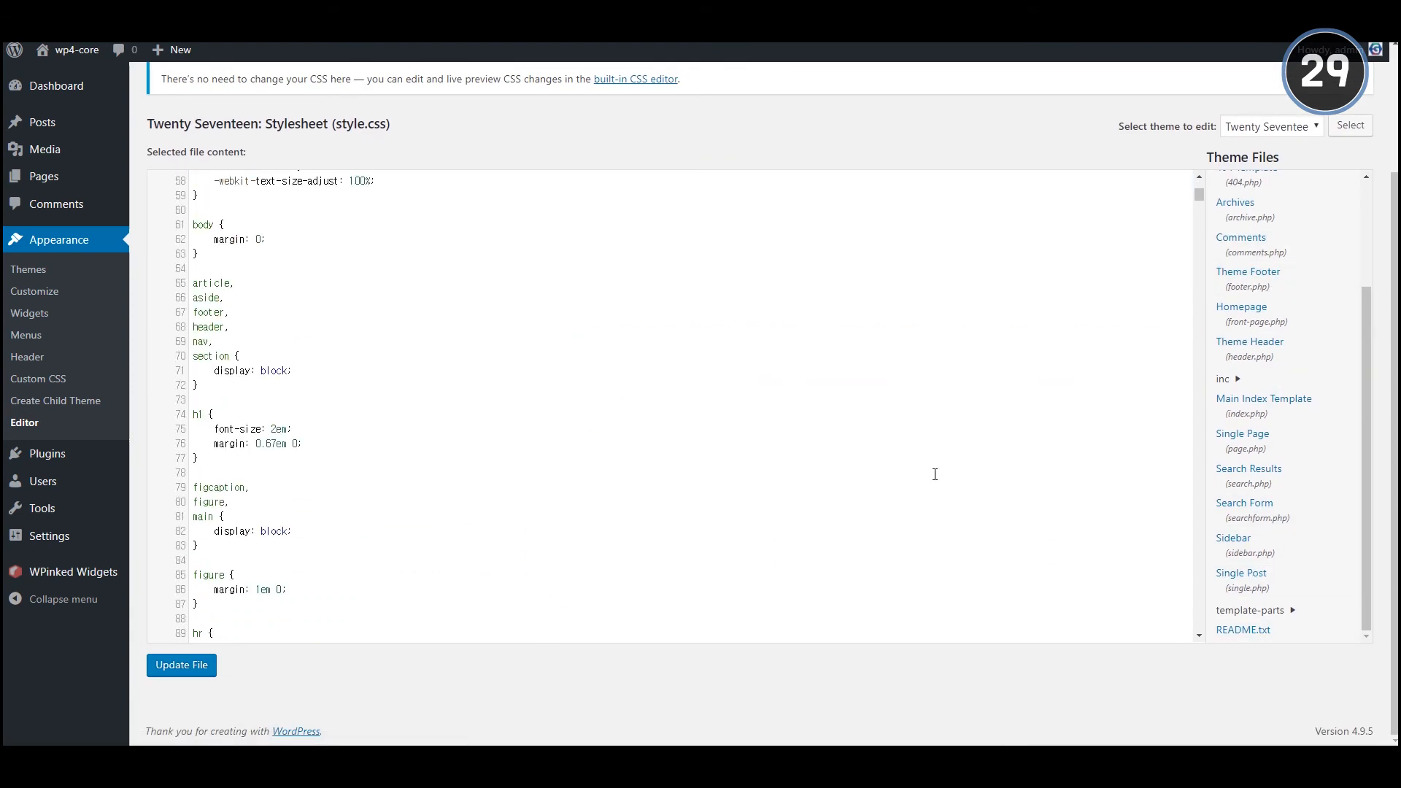
scroll(1022, 469, "up", 5)
scroll(1282, 382, "up", 3)
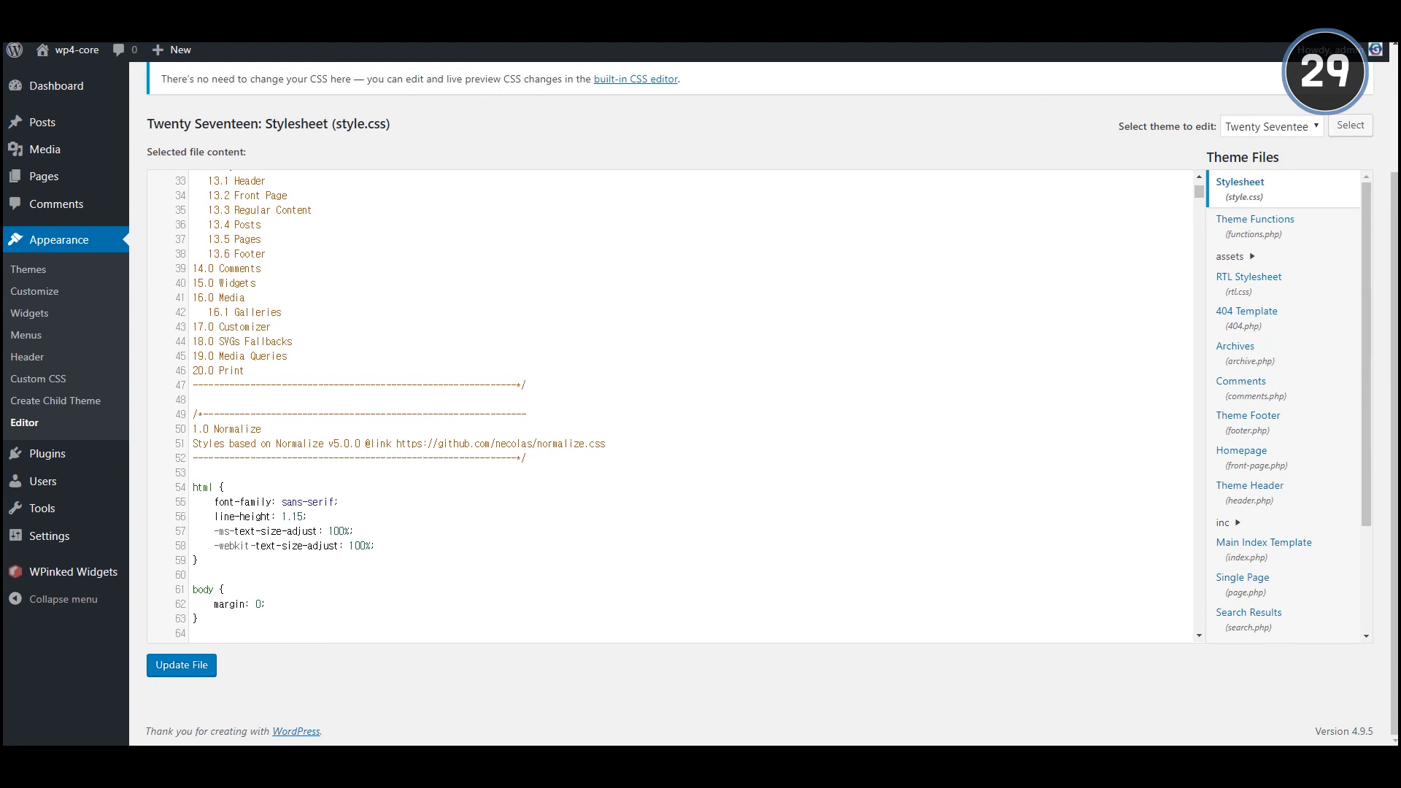
- Switch to FileZilla and examine the host, username and password fields used for the FTP connection
key("alt+Tab")
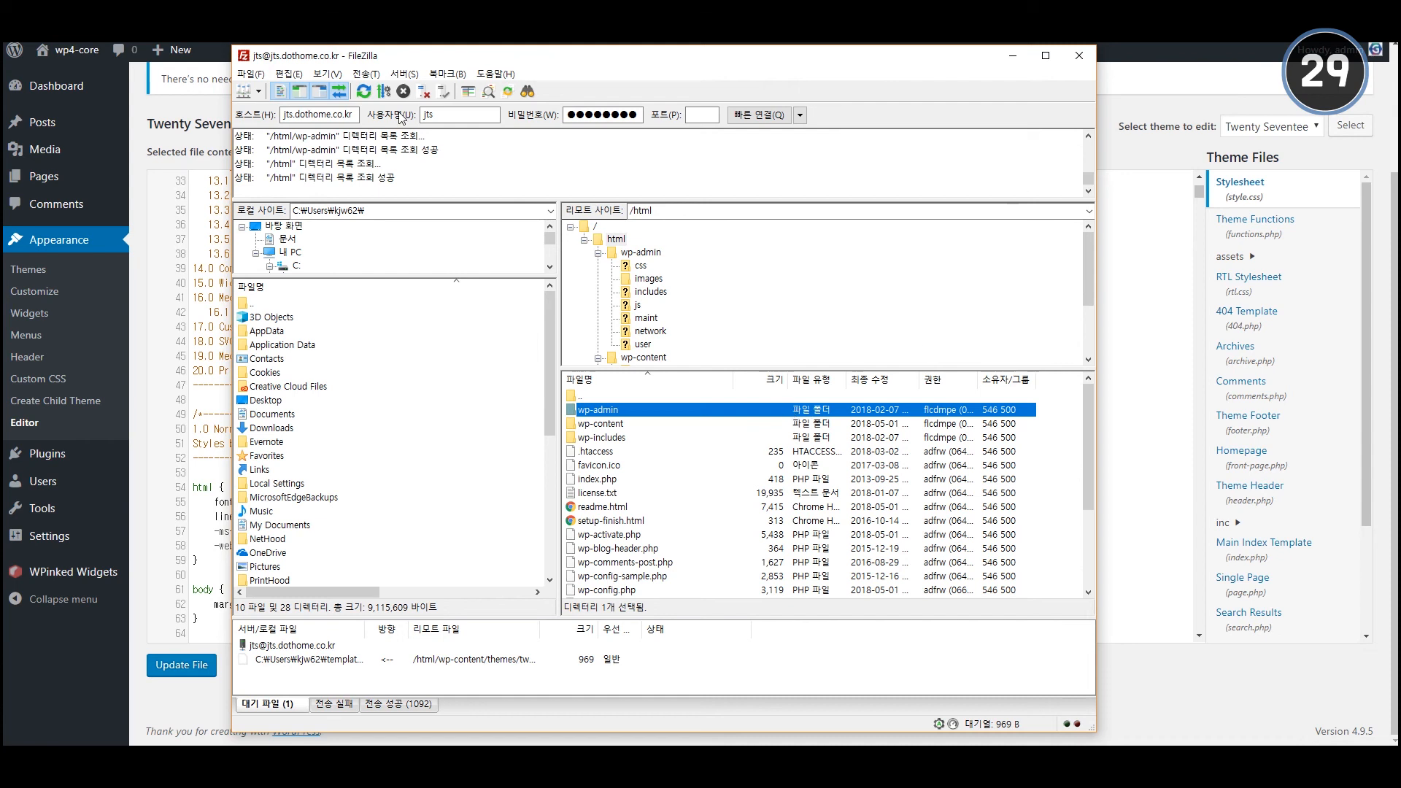
double_click(317, 115)
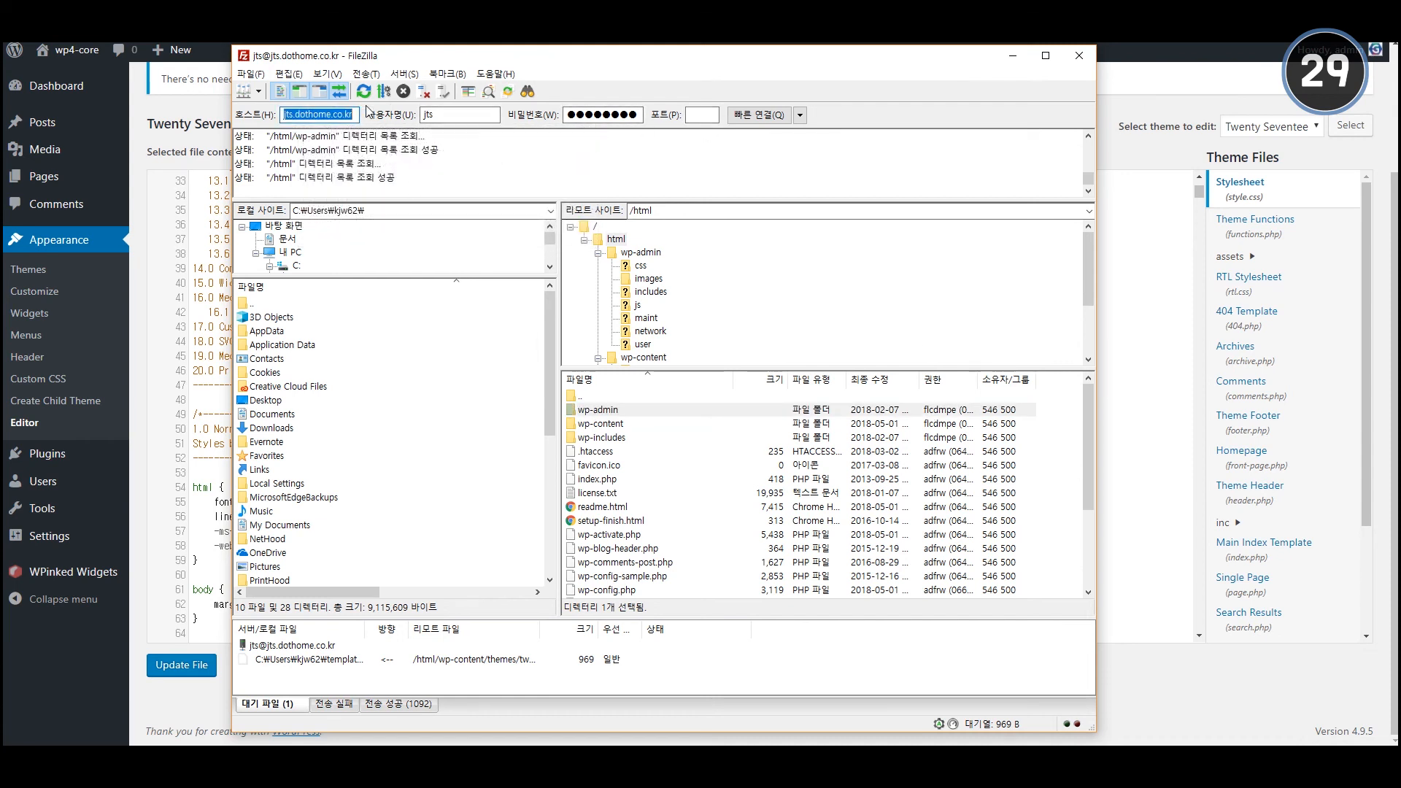
key("Tab")
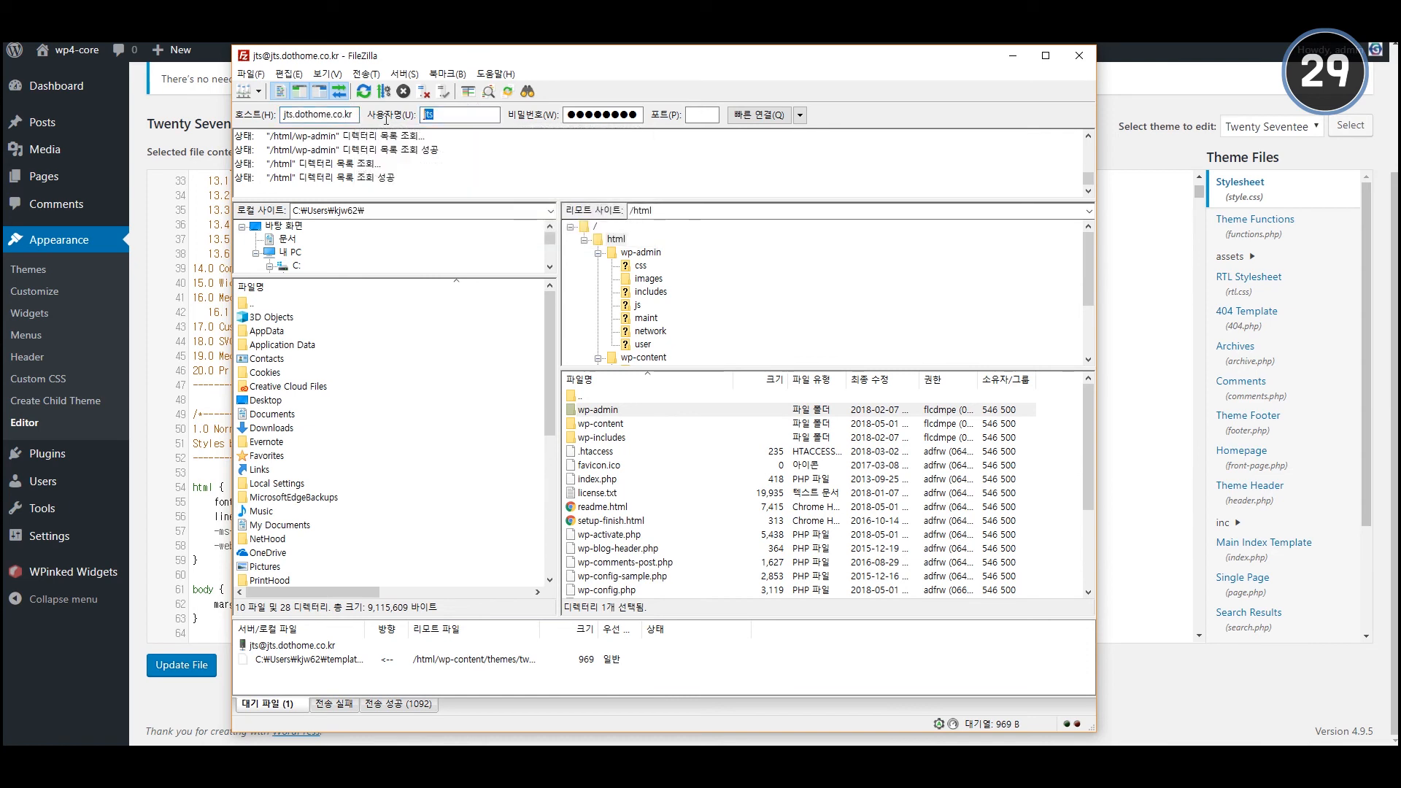
left_click(621, 116)
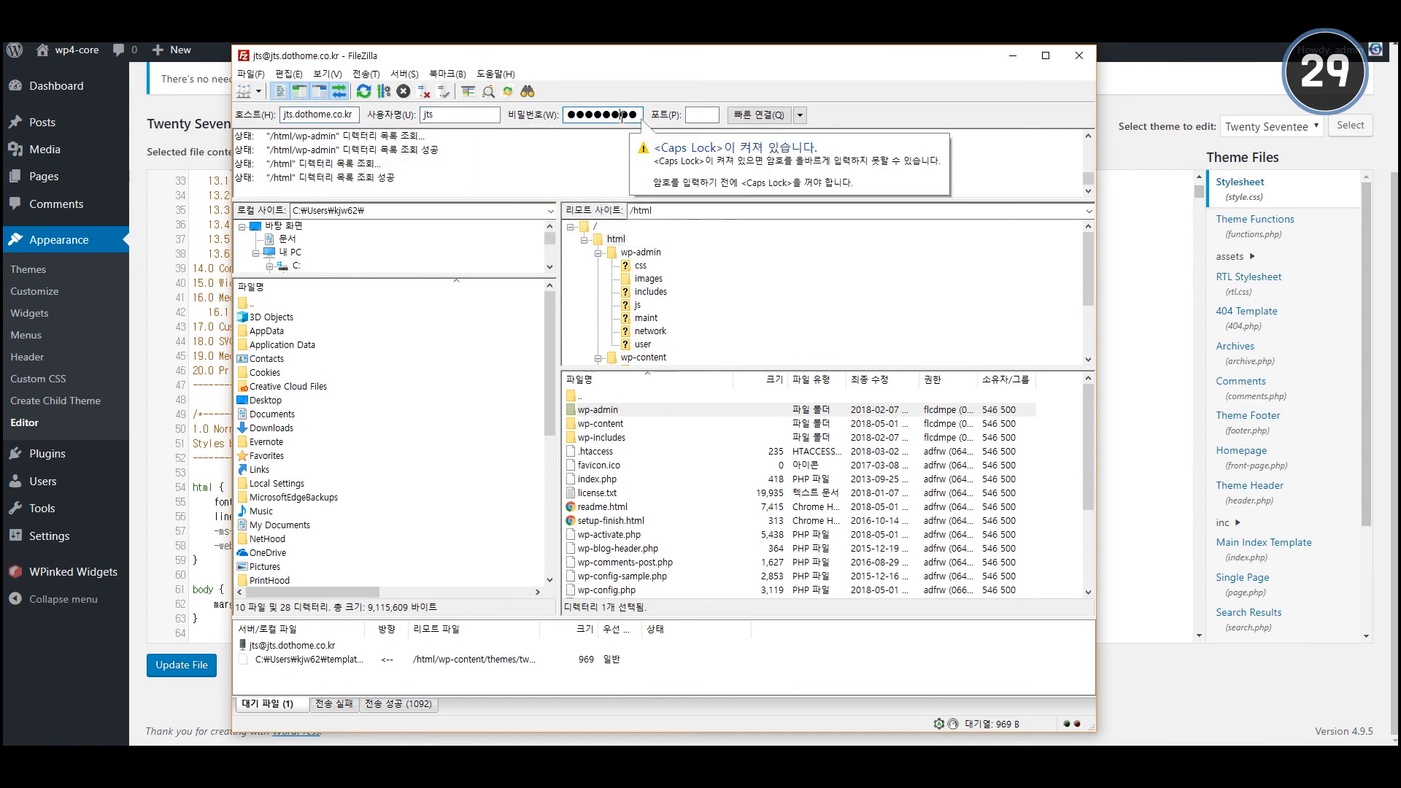
left_click(332, 115)
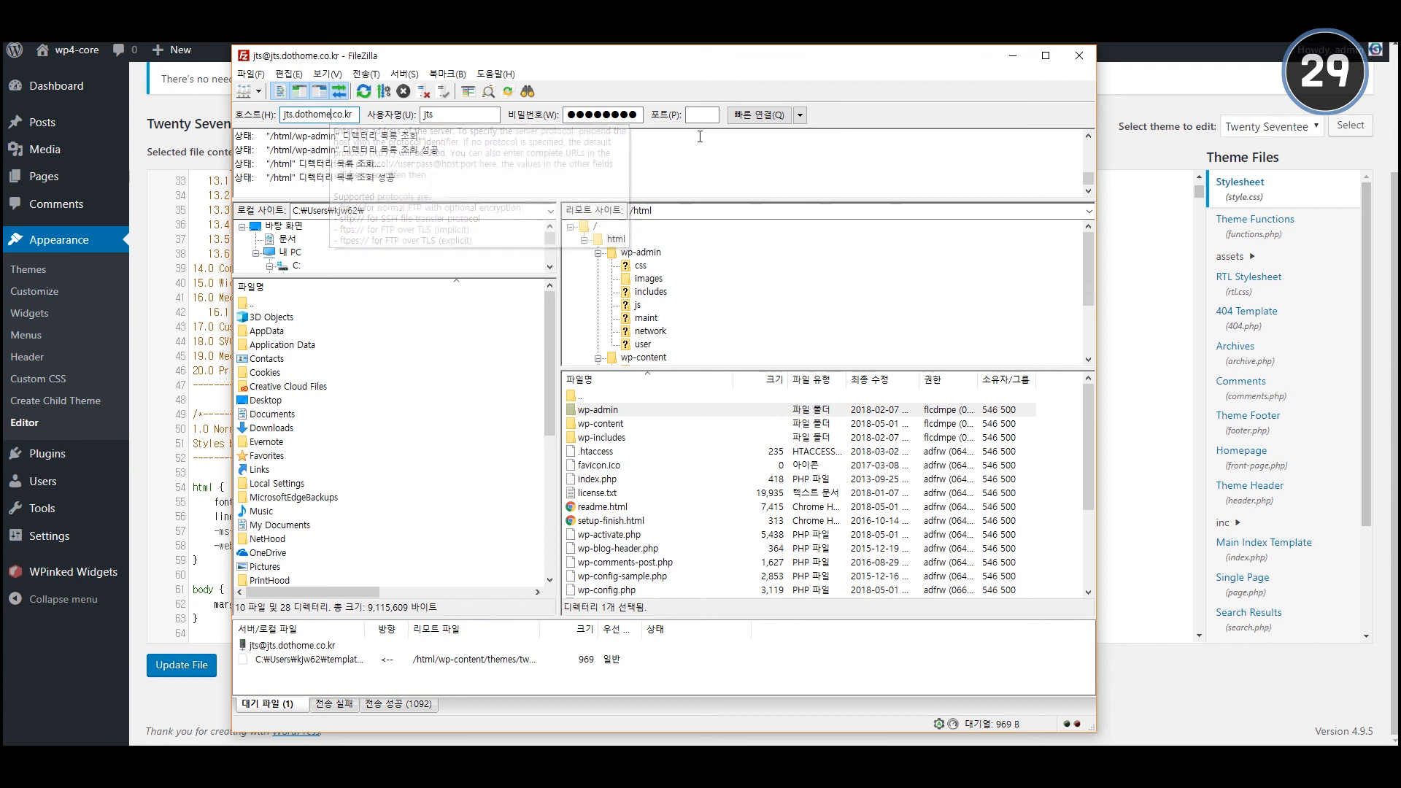
- Go up to the remote root, reopen html, and open wp-content to look at its themes and plugins folders
left_click(583, 397)
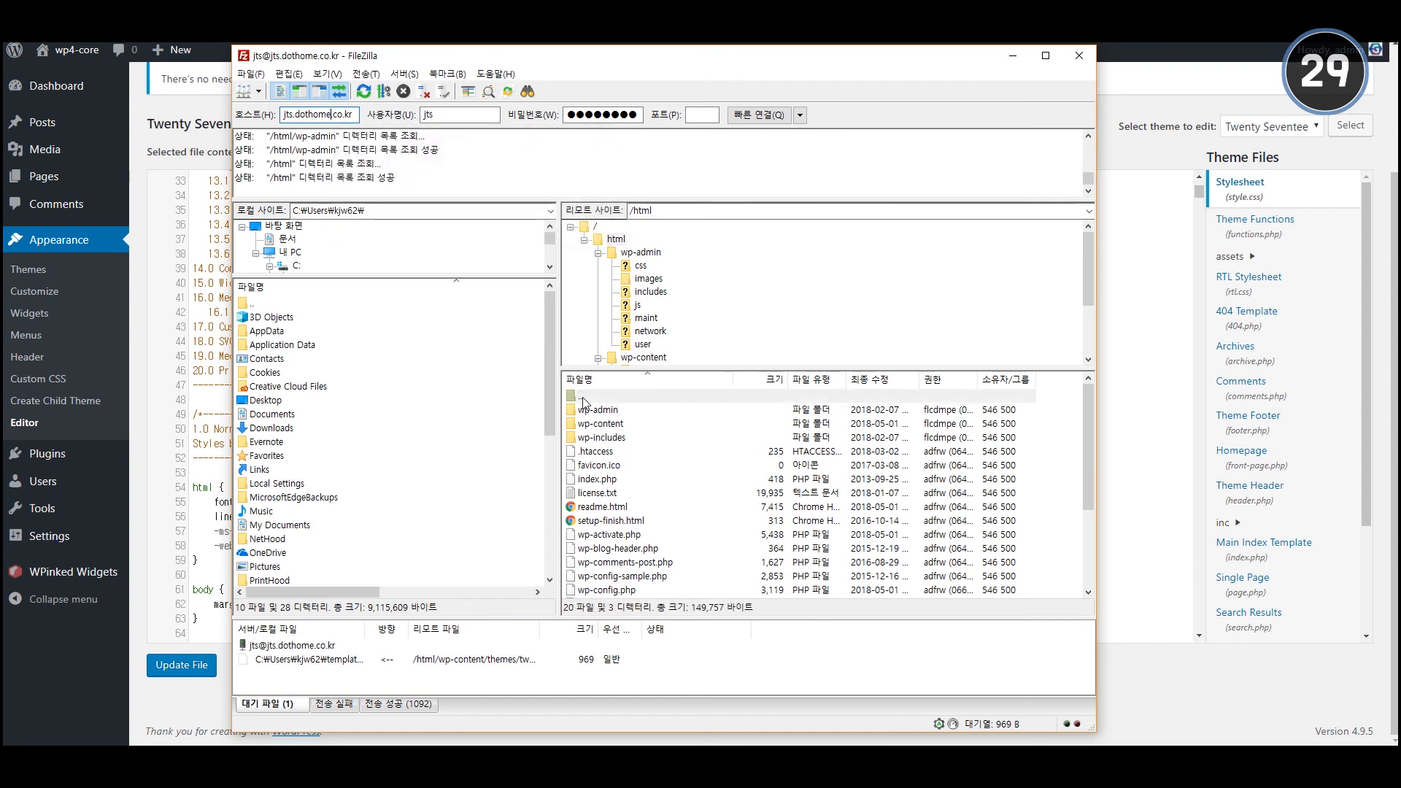
double_click(583, 398)
double_click(587, 409)
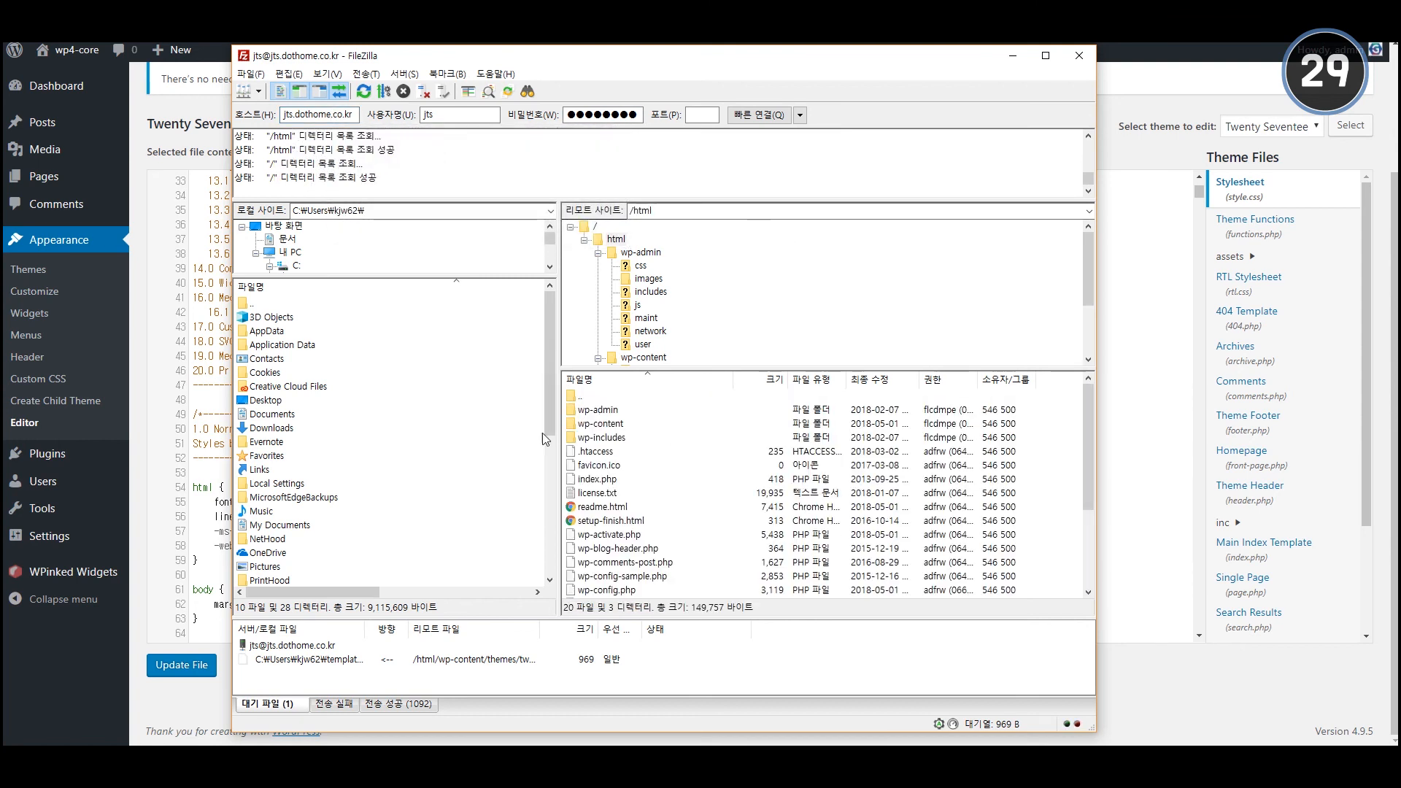
double_click(608, 423)
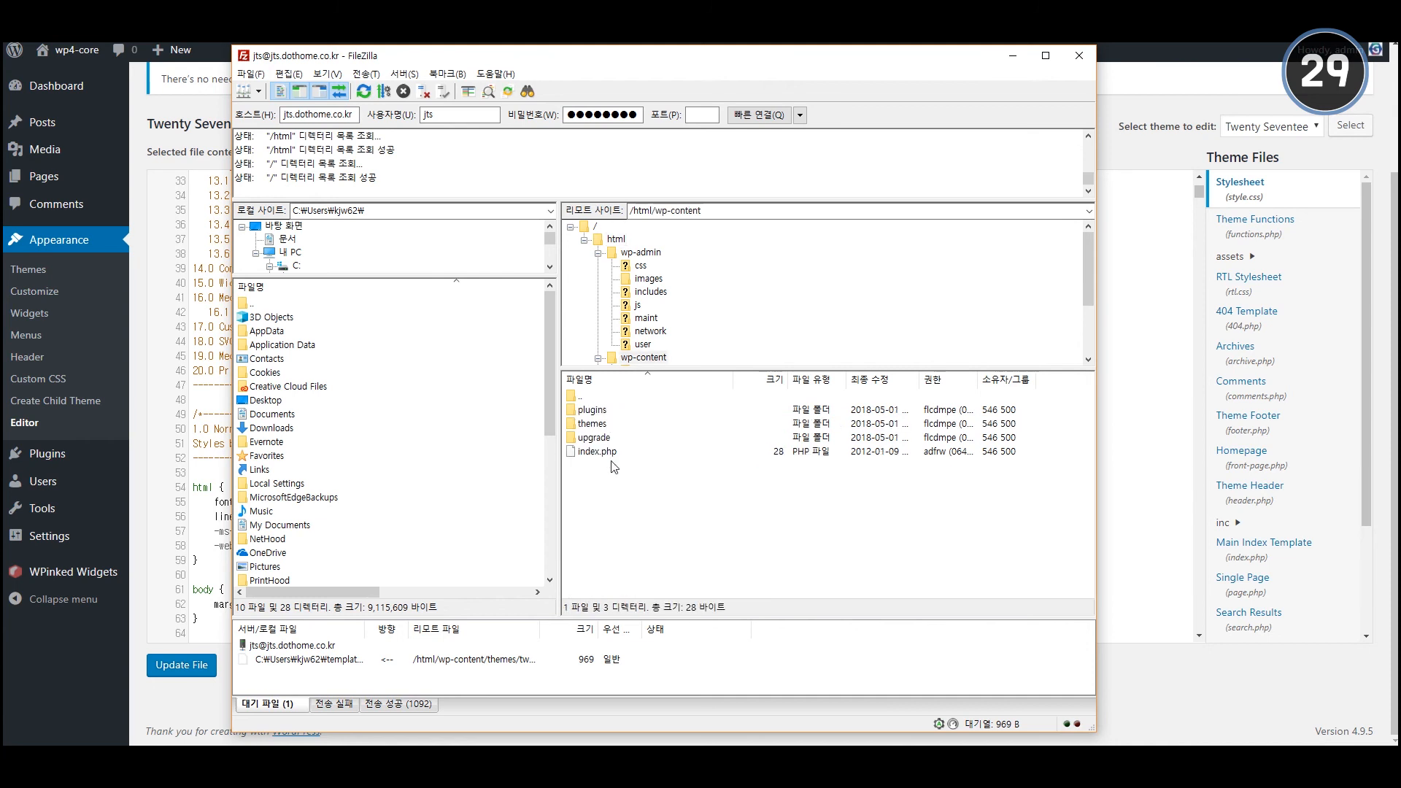
left_click(592, 426)
left_click(596, 411)
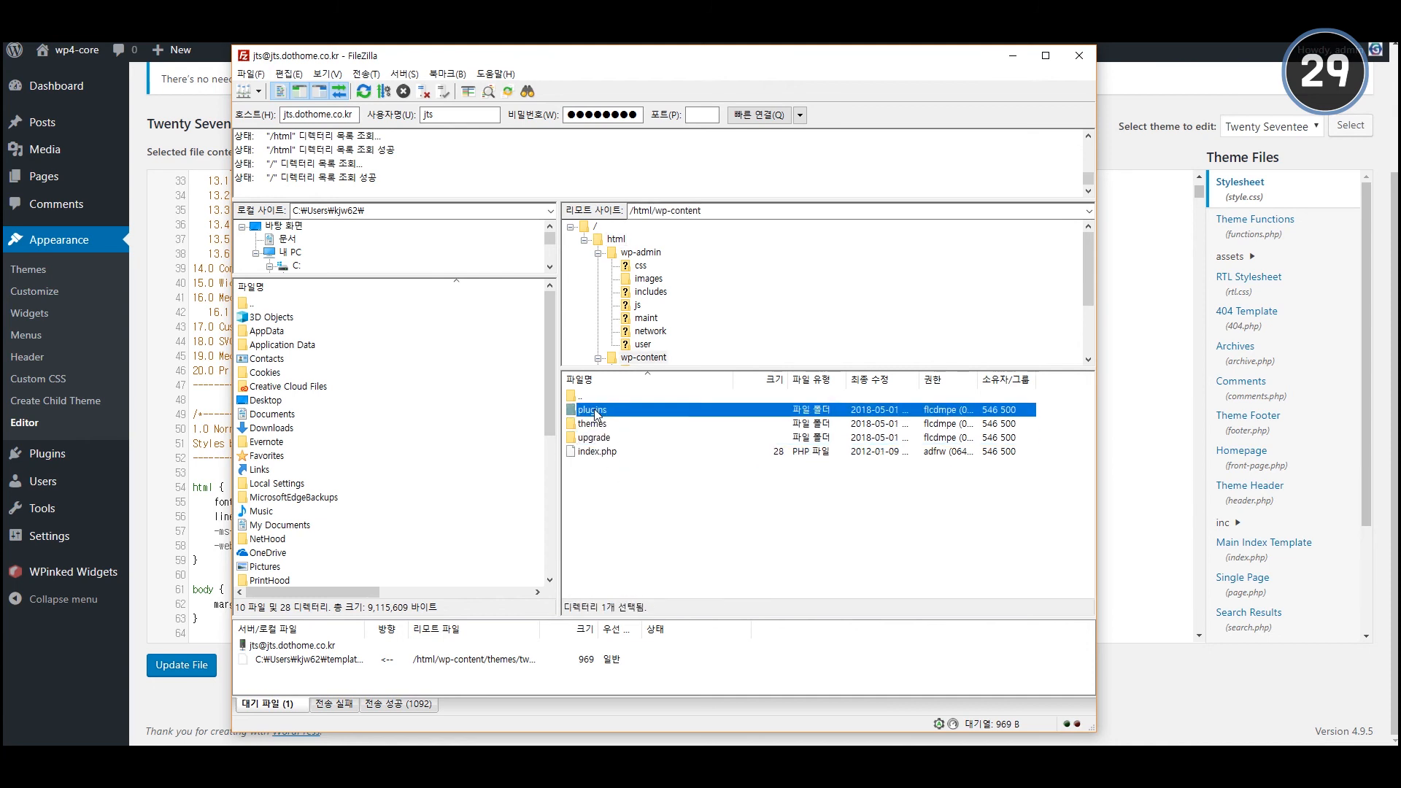
- Return to the remote html folder, look into wp-admin, and open the wp-content/plugins folder
double_click(576, 397)
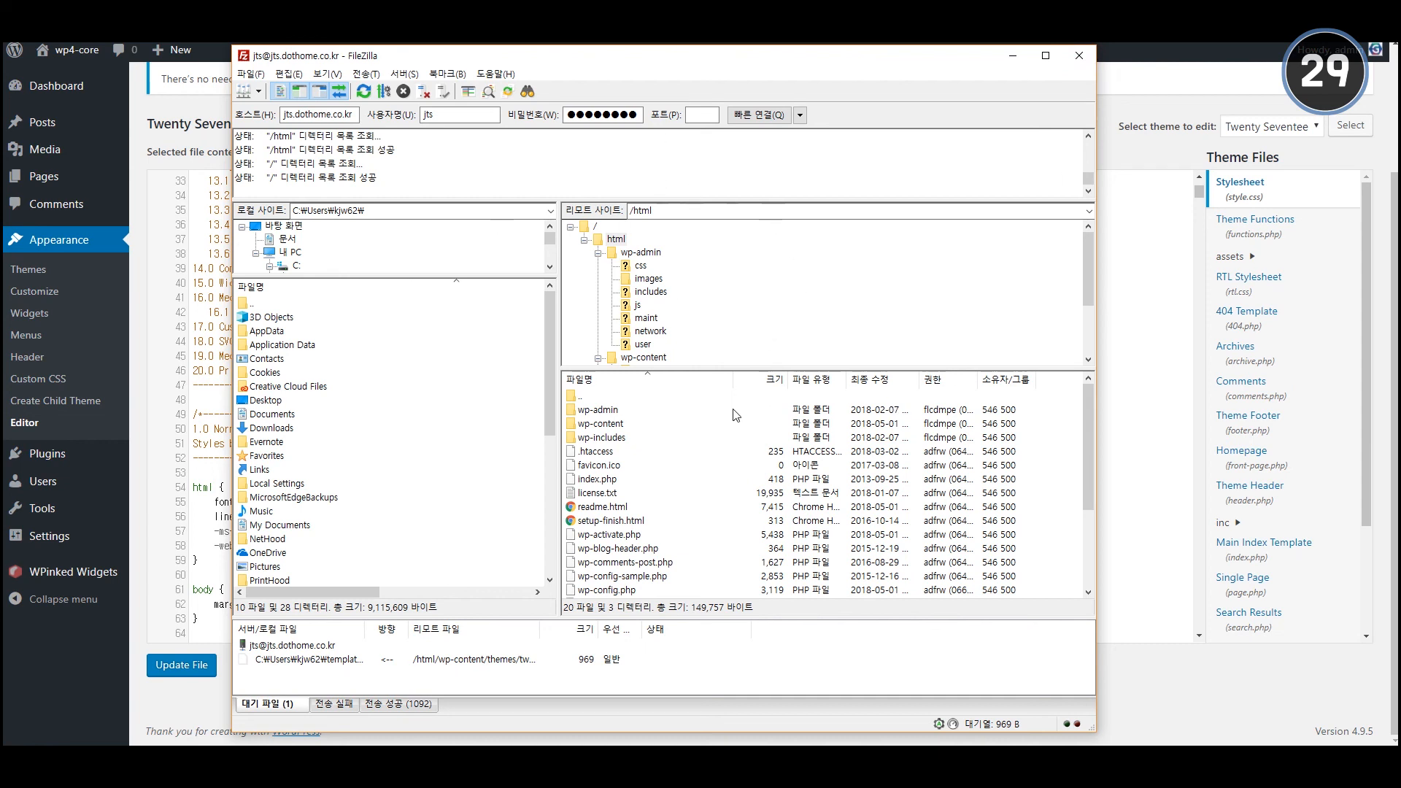
double_click(615, 424)
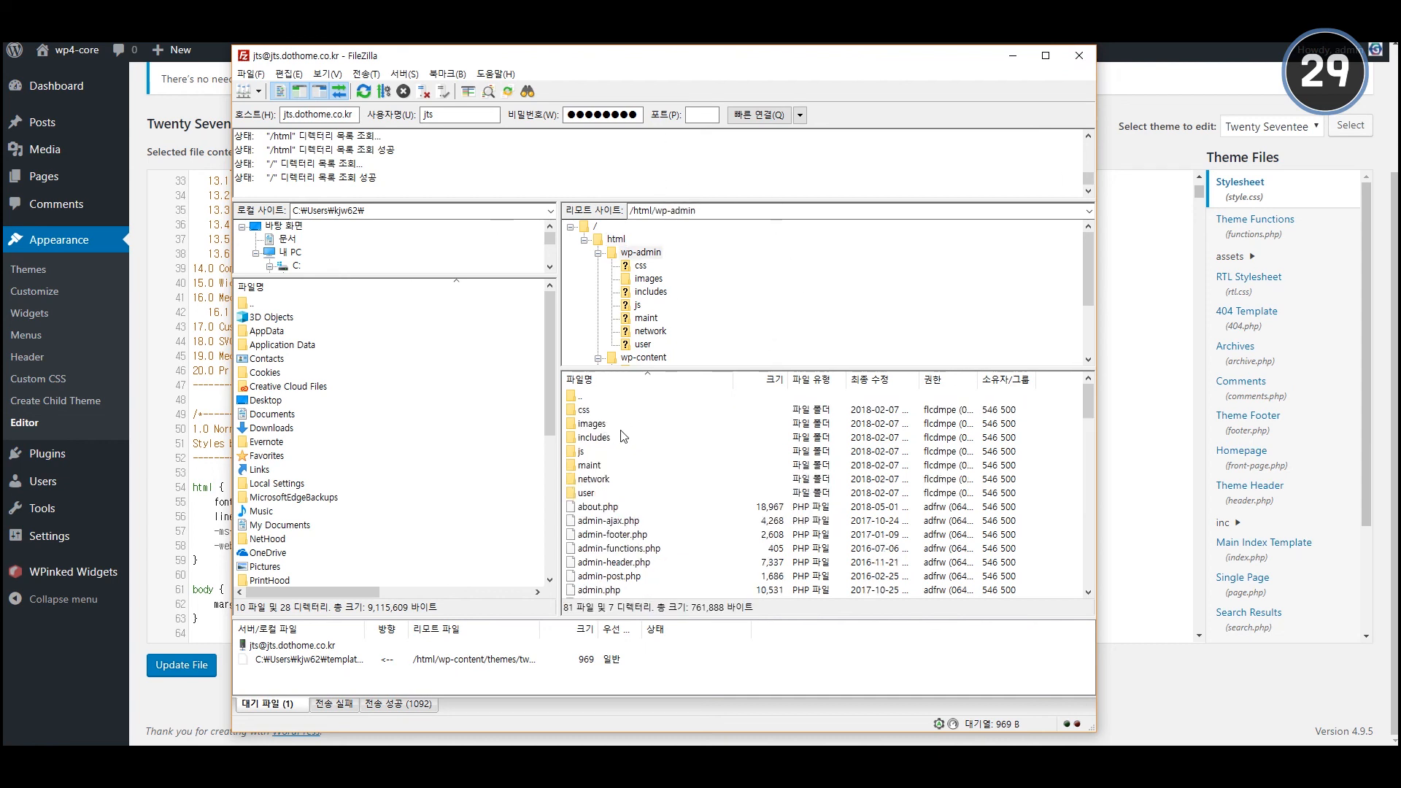
double_click(613, 410)
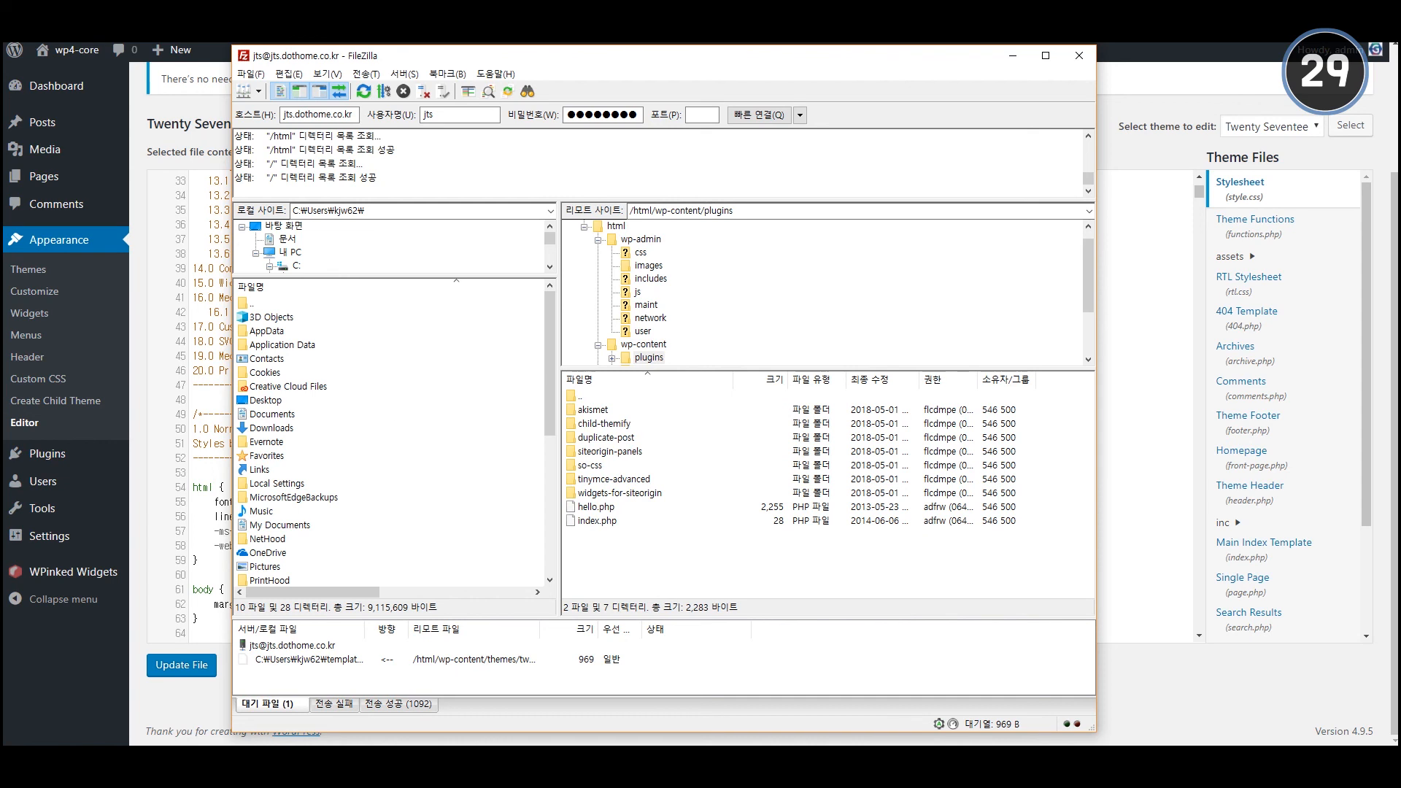
- Switch to the browser, examine the WordPress installed plugins list, and return to FileZilla to compare it with the remote plugins folder
key("alt+Tab")
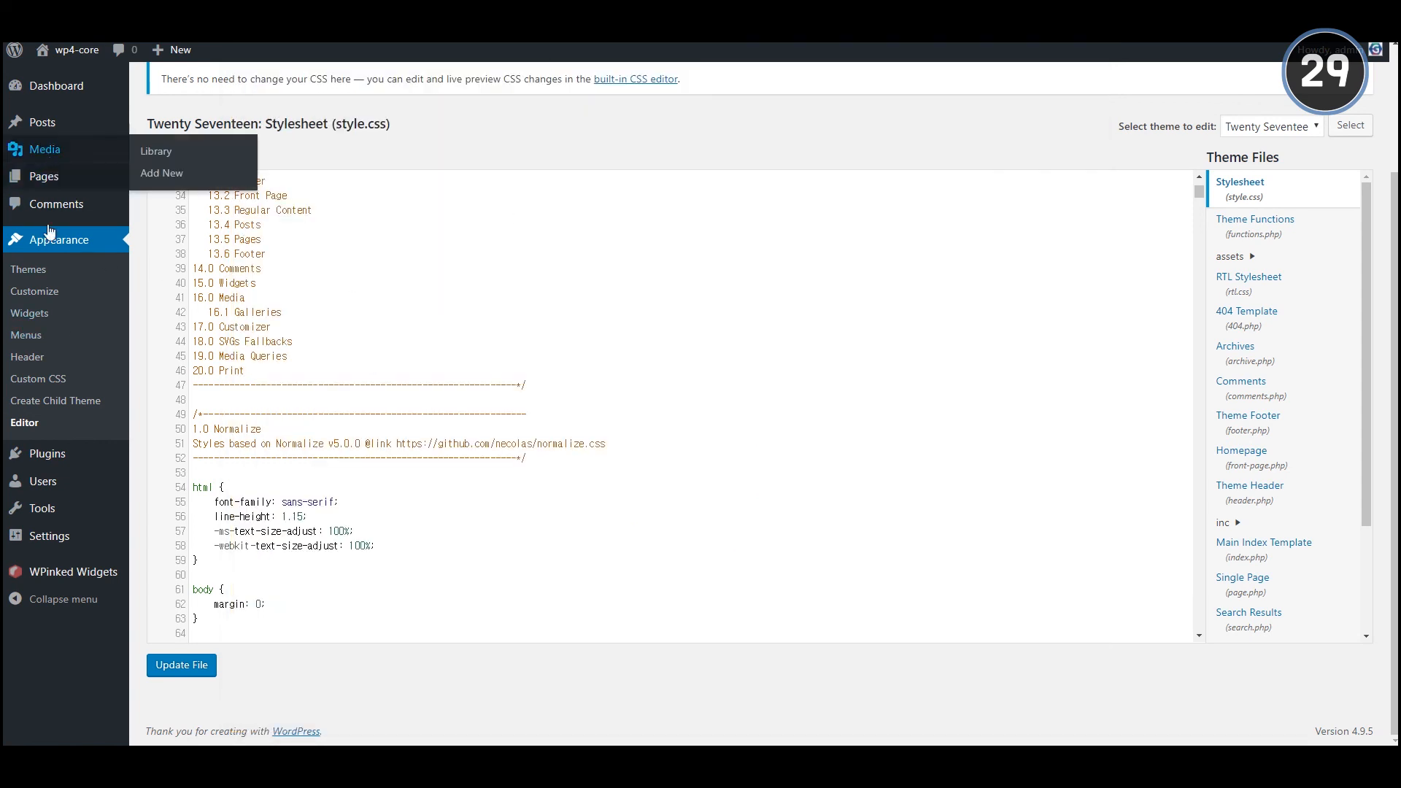
left_click(59, 454)
scroll(250, 421, "down", 3)
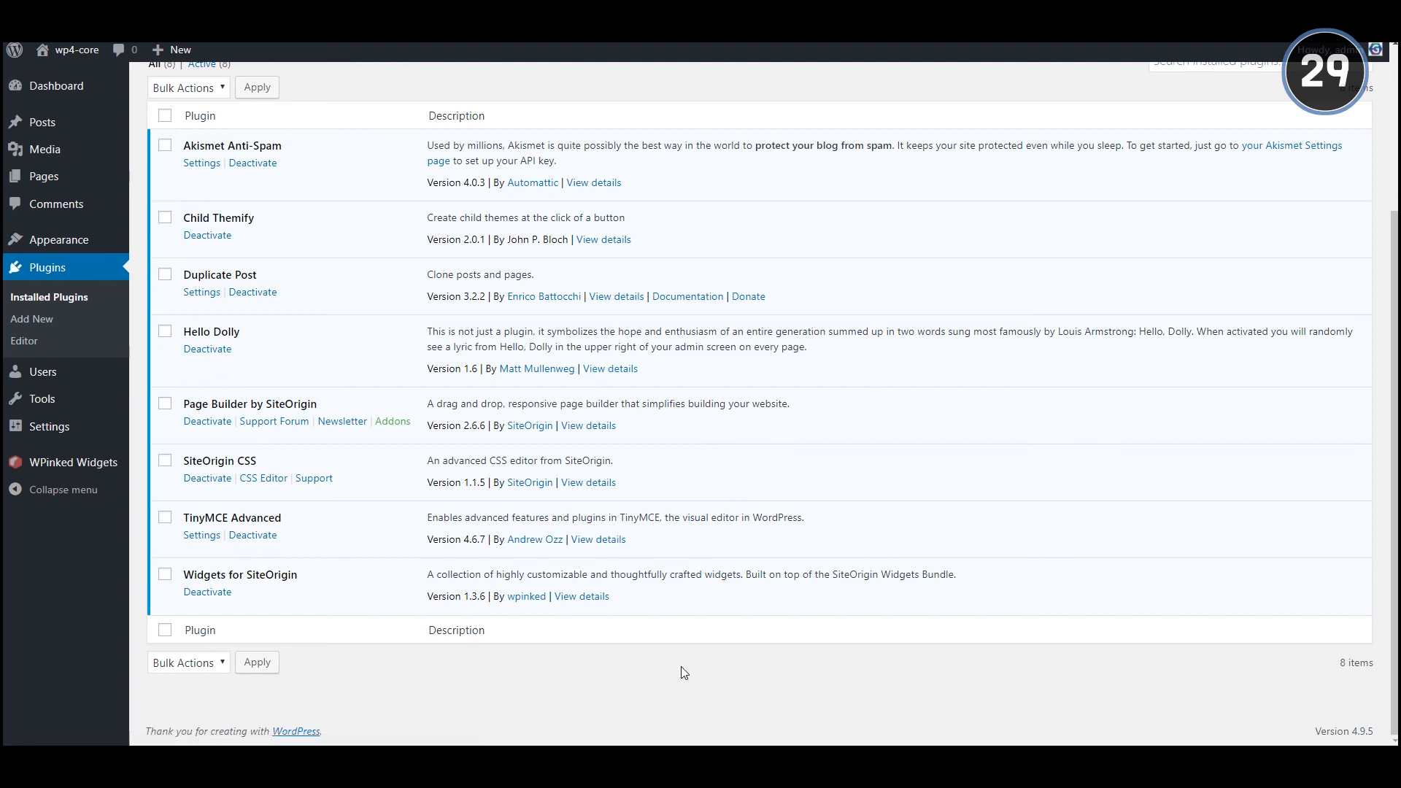
key("alt+Tab")
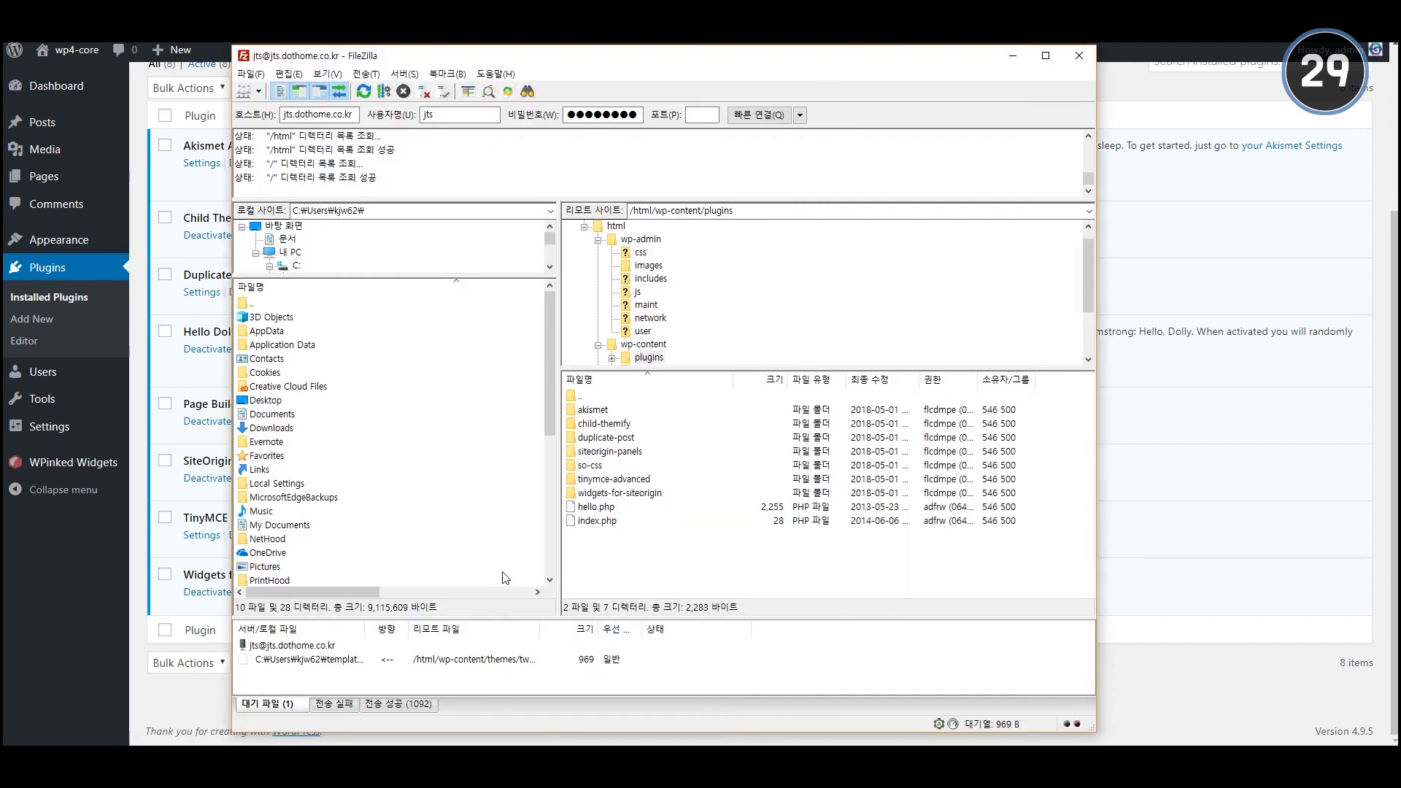